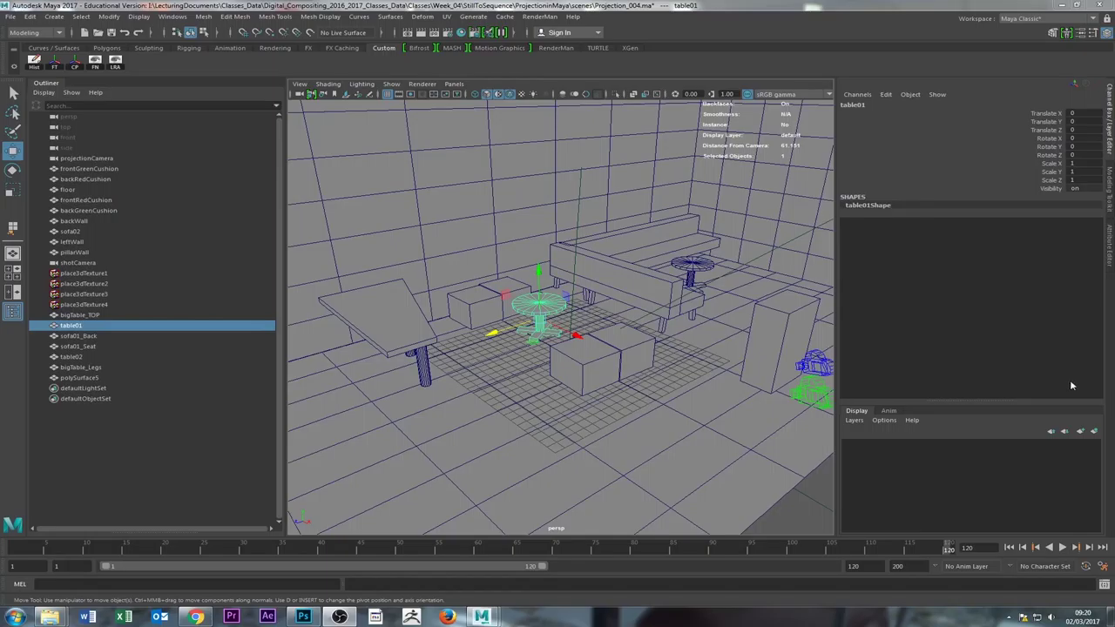
# Orbit around the furnished room and frame the view on table01
pyautogui.keyDown('alt'); pyautogui.moveTo(610, 348); pyautogui.dragTo(587, 380); pyautogui.keyUp('alt')
pyautogui.keyDown('alt'); pyautogui.moveTo(470, 316); pyautogui.dragTo(540, 316); pyautogui.keyUp('alt')
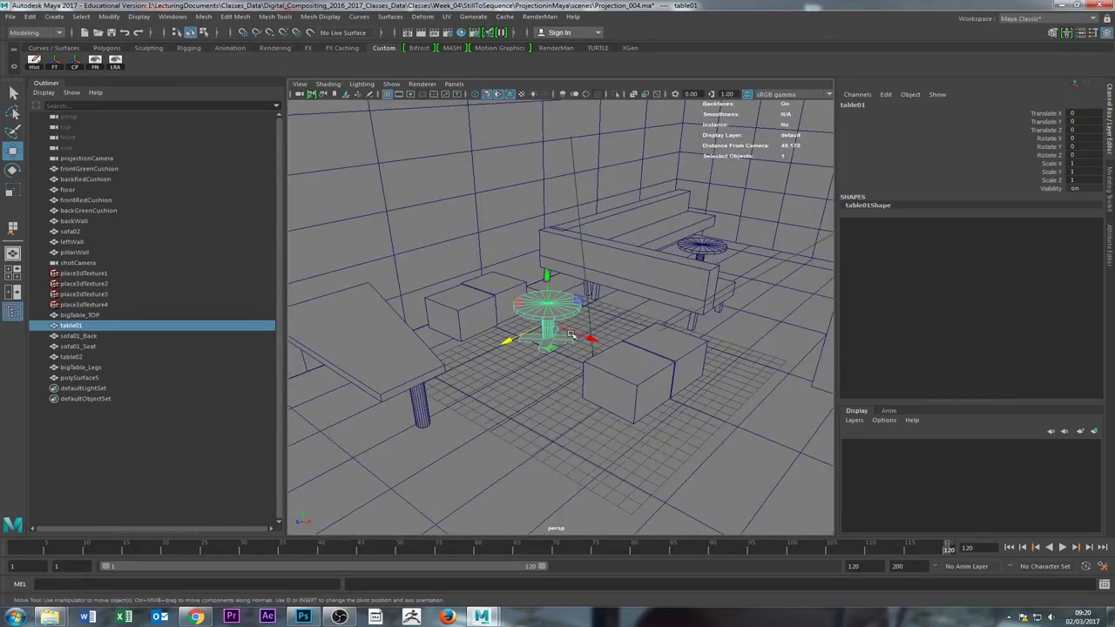
pyautogui.keyDown('alt'); pyautogui.moveTo(595, 275); pyautogui.dragTo(416, 331); pyautogui.keyUp('alt')
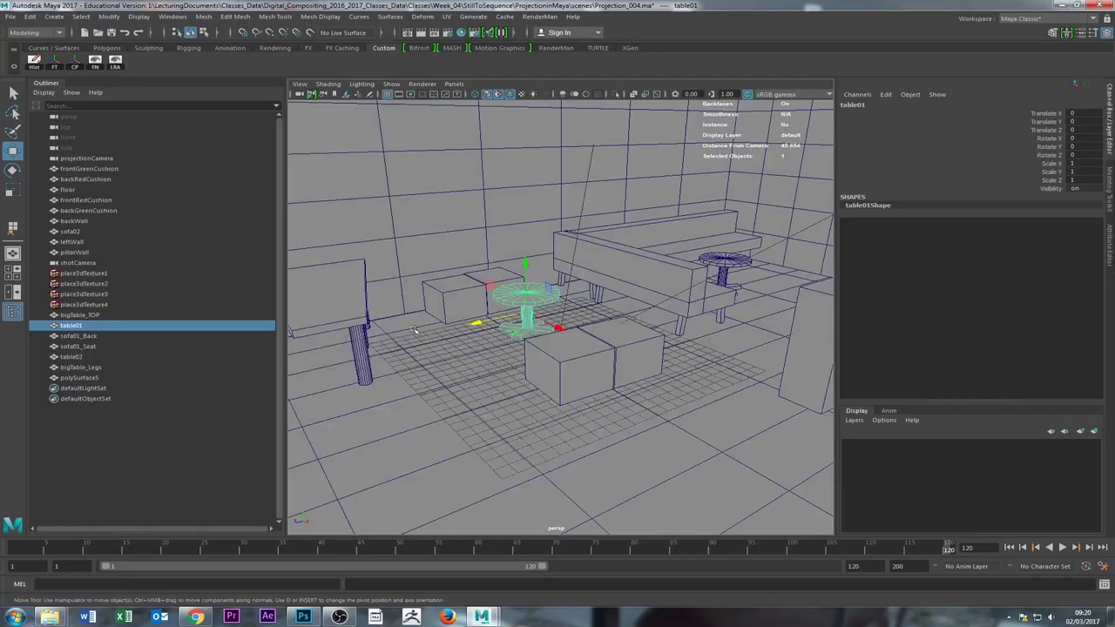
pyautogui.keyDown('alt'); pyautogui.moveTo(590, 286); pyautogui.dragTo(564, 300); pyautogui.keyUp('alt')
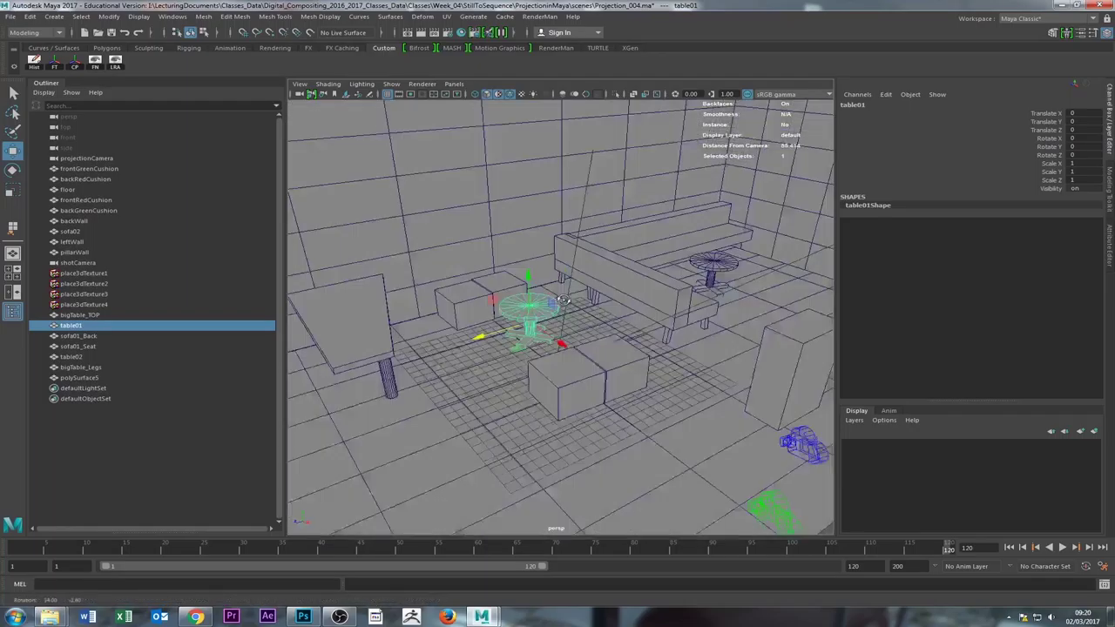
pyautogui.scroll(5, 564, 300)
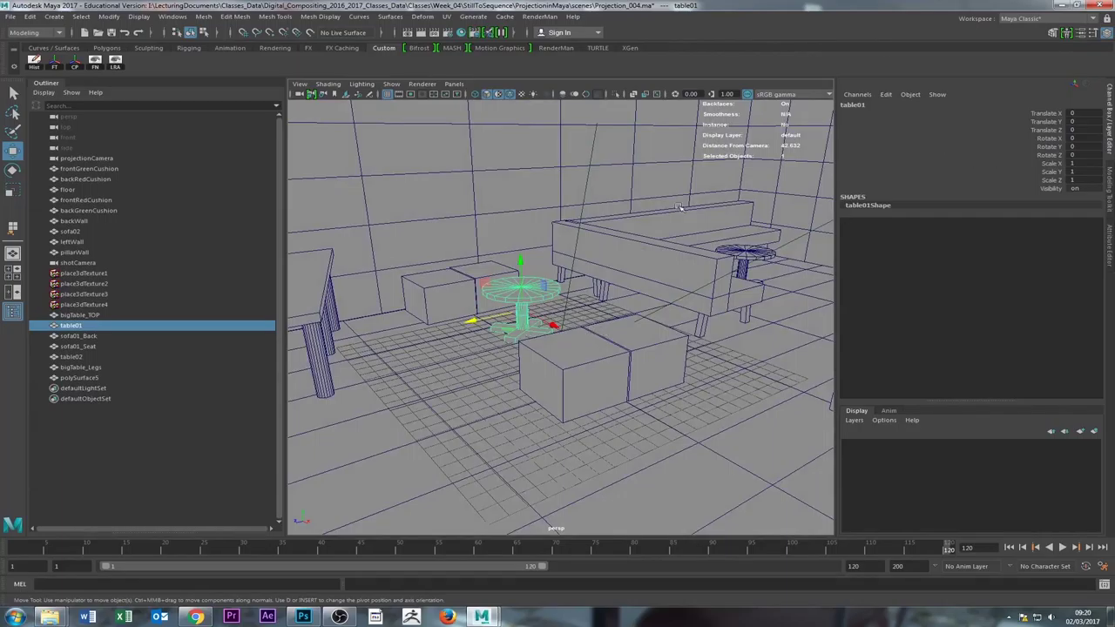
pyautogui.keyDown('alt'); pyautogui.moveTo(510, 349); pyautogui.dragTo(586, 370, button='right'); pyautogui.keyUp('alt')
pyautogui.keyDown('alt'); pyautogui.moveTo(586, 370); pyautogui.dragTo(519, 328); pyautogui.keyUp('alt')
pyautogui.press('f')
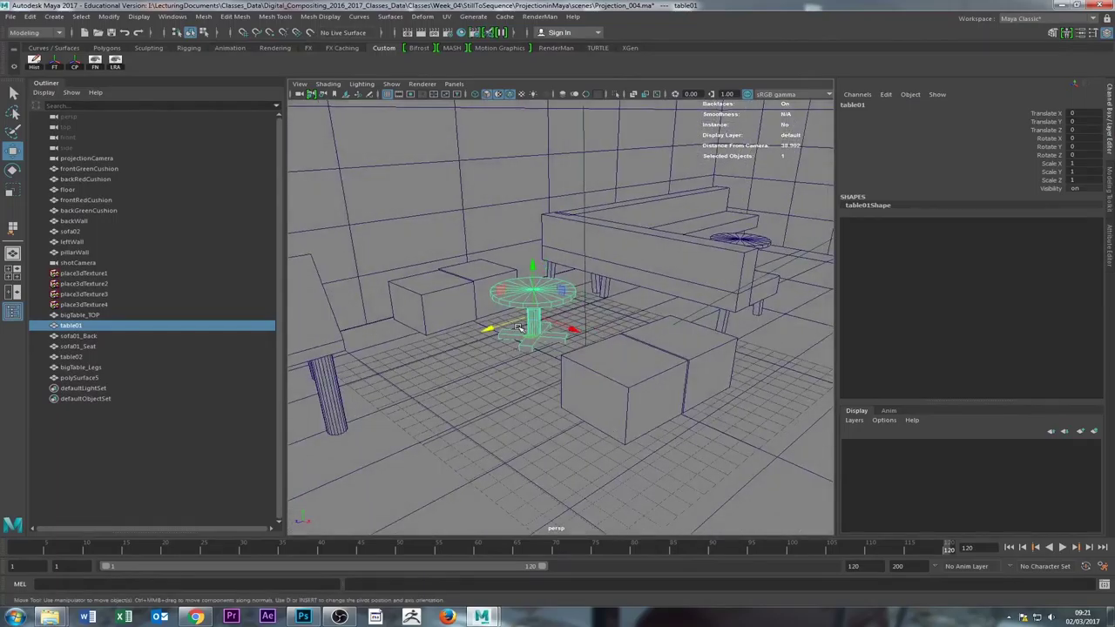
pyautogui.keyDown('alt'); pyautogui.moveTo(510, 300); pyautogui.dragTo(463, 281); pyautogui.keyUp('alt')
pyautogui.keyDown('alt'); pyautogui.moveTo(540, 418); pyautogui.dragTo(502, 411); pyautogui.keyUp('alt')
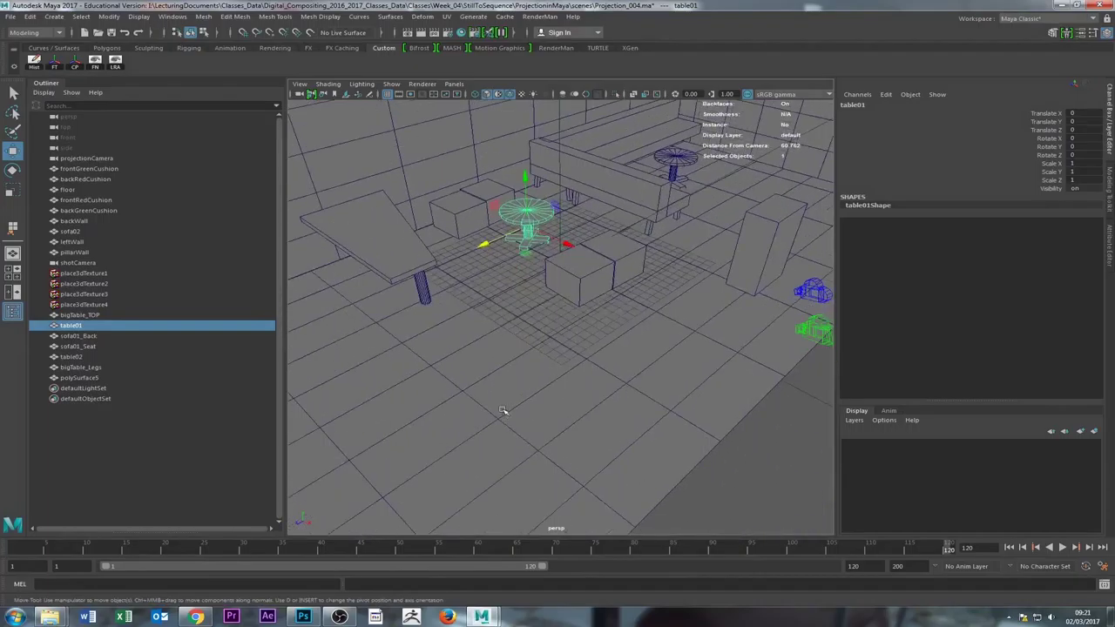
# Pick backRedCushion, floor, backWall, the front cushions and table01 to identify room objects
pyautogui.click(86, 180)
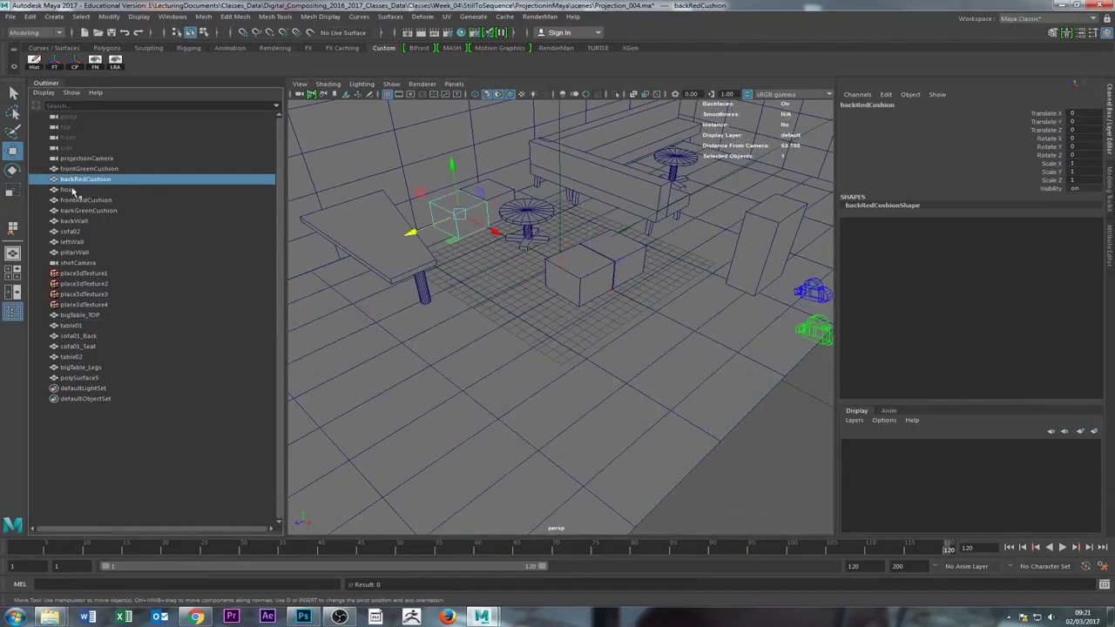
pyautogui.click(72, 189)
pyautogui.click(426, 202)
pyautogui.click(511, 189)
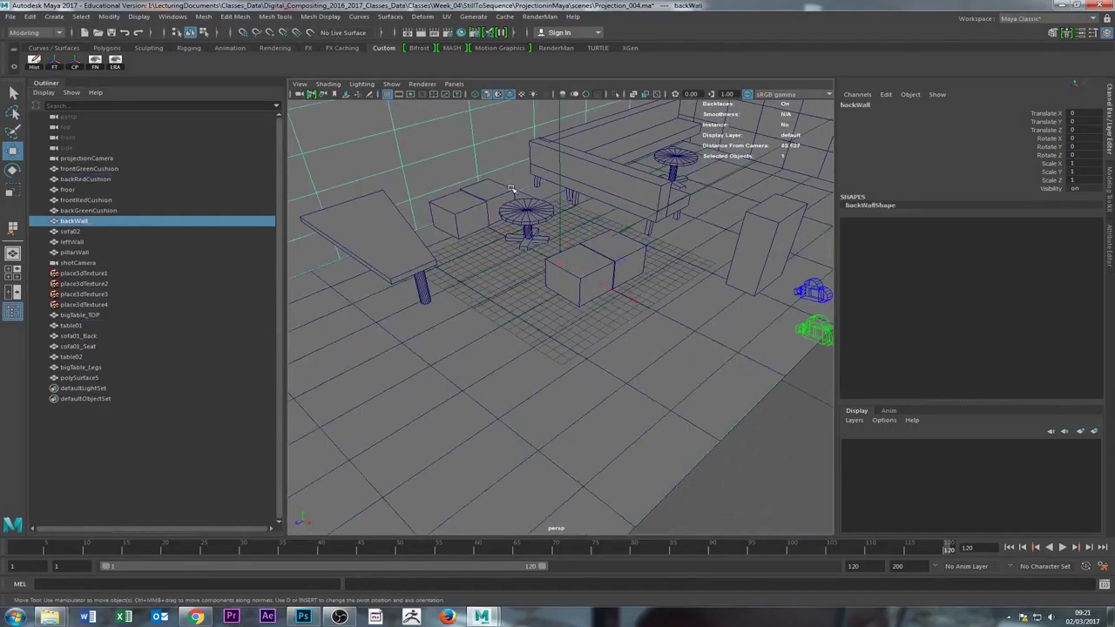
pyautogui.click(560, 285)
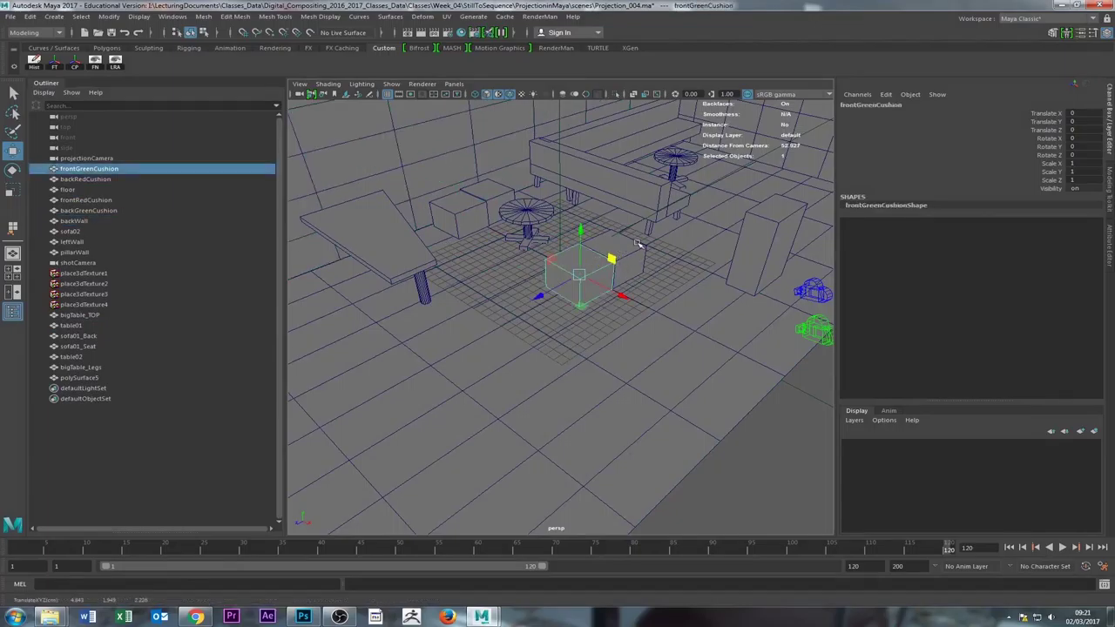
pyautogui.click(623, 253)
pyautogui.click(516, 232)
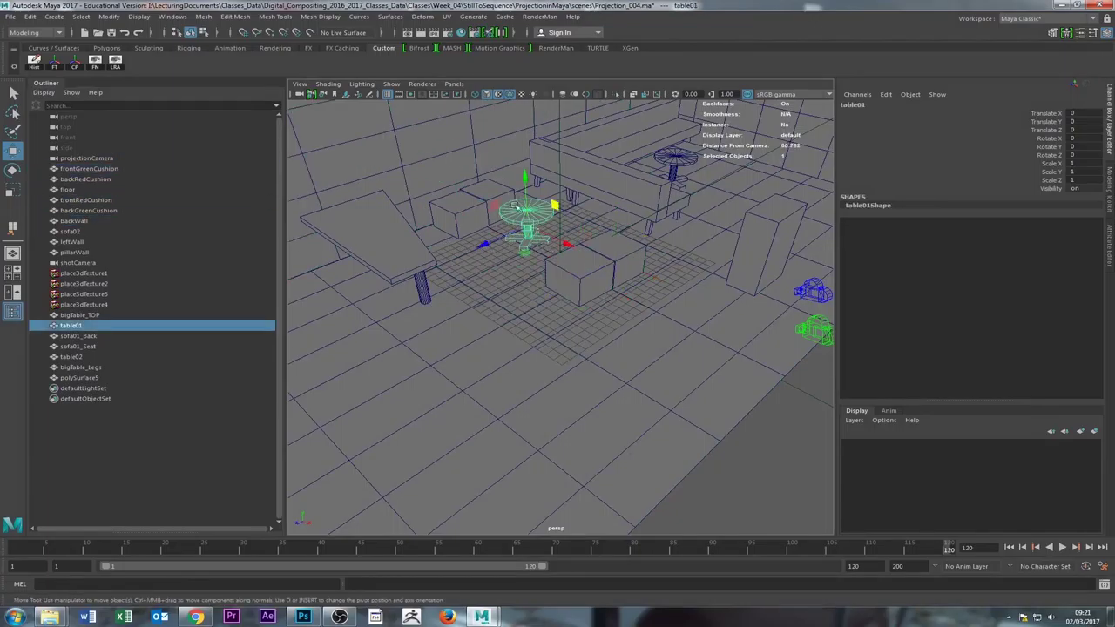
# Select the bigTable_TOP tabletop and then the bigTable_Legs object
pyautogui.click(203, 16)
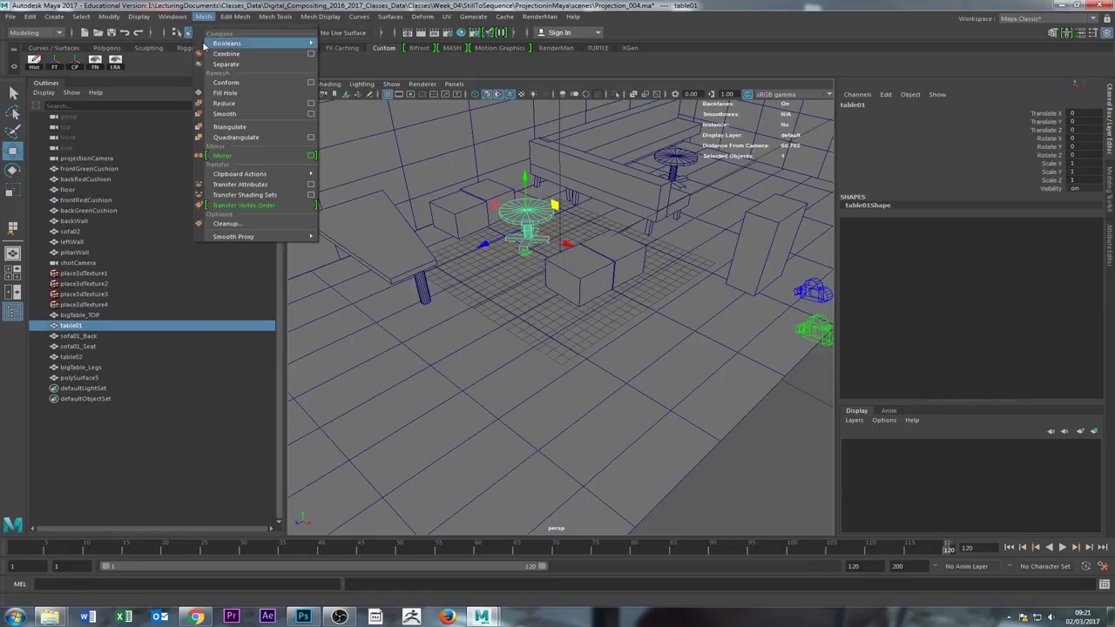
pyautogui.click(528, 323)
pyautogui.click(411, 270)
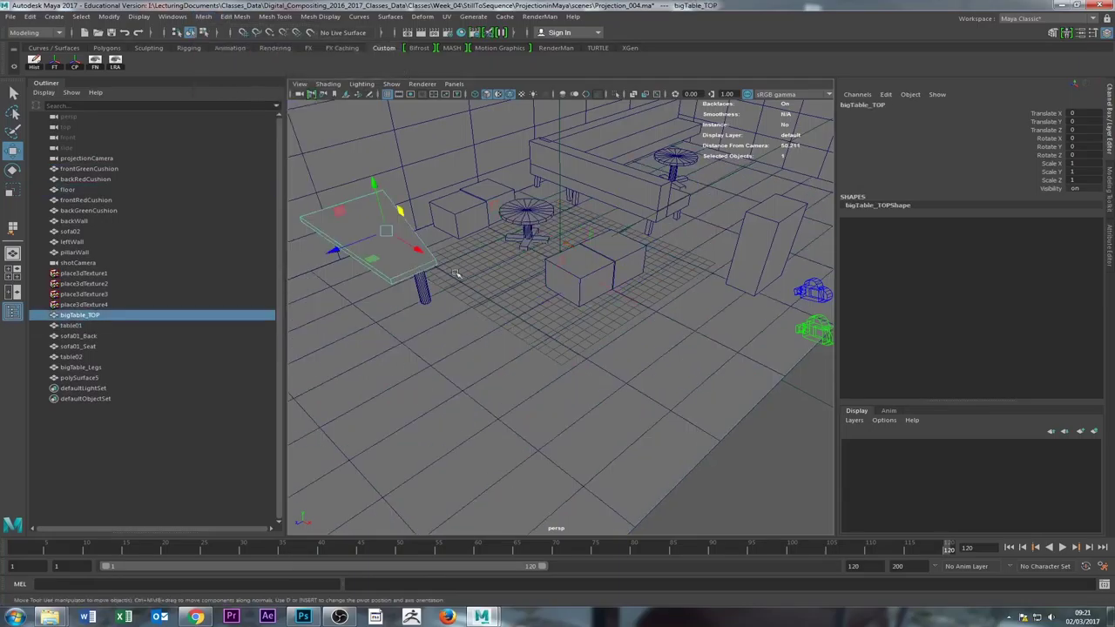
pyautogui.keyDown('alt'); pyautogui.moveTo(455, 273); pyautogui.dragTo(348, 392); pyautogui.keyUp('alt')
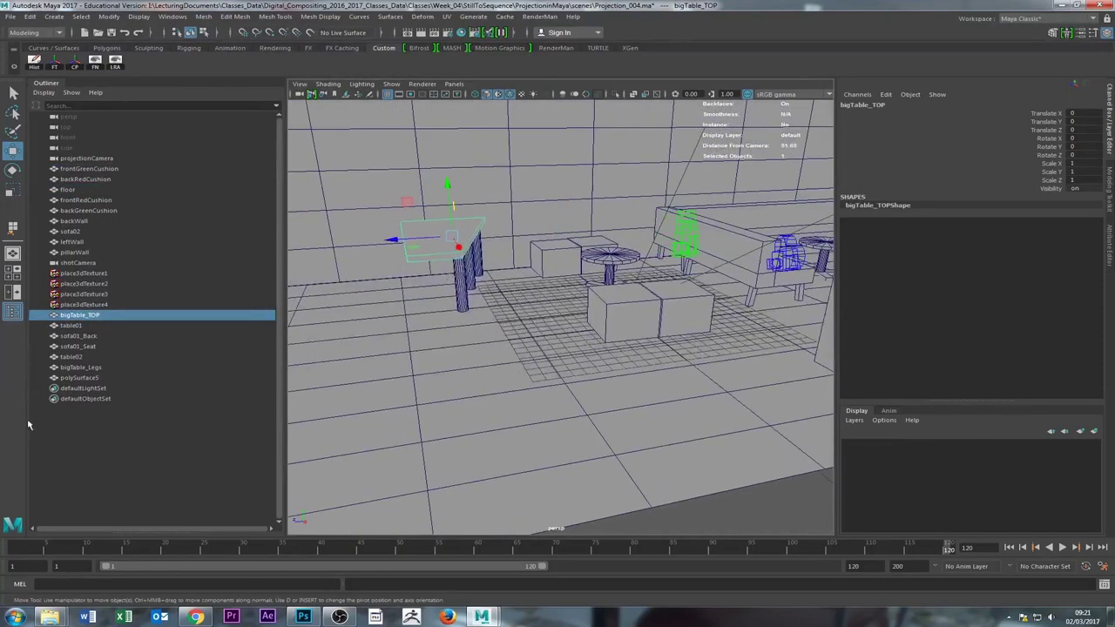
pyautogui.click(460, 286)
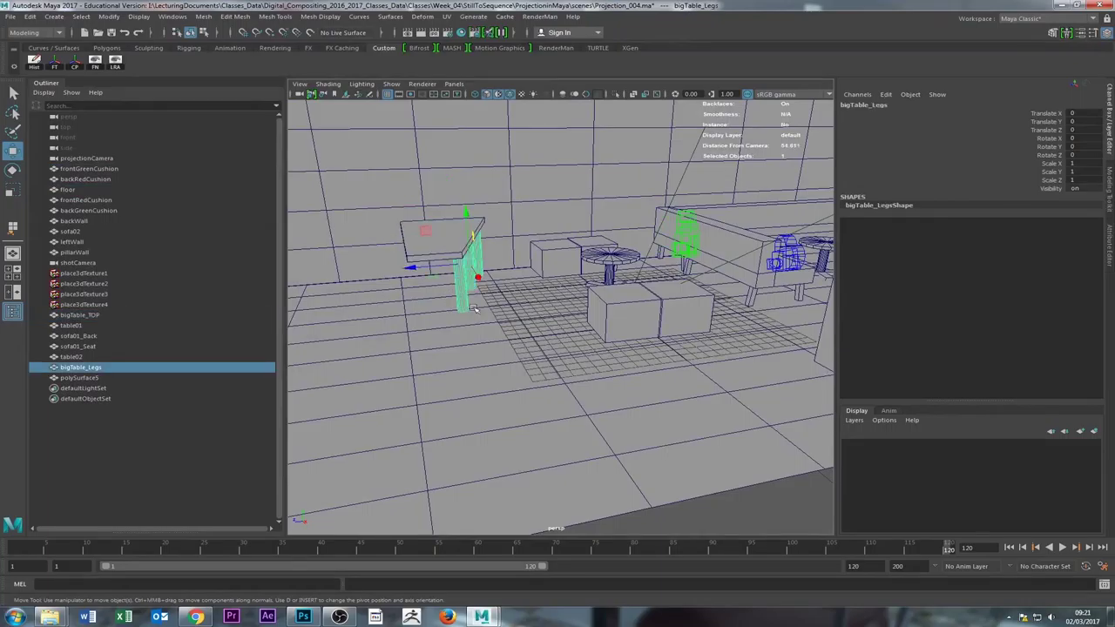
# Select sofa01_Back, undoing an accidental move along its Z axis
pyautogui.scroll(5, 567, 314)
pyautogui.keyDown('alt'); pyautogui.moveTo(552, 319); pyautogui.dragTo(488, 313); pyautogui.keyUp('alt')
pyautogui.click(562, 318)
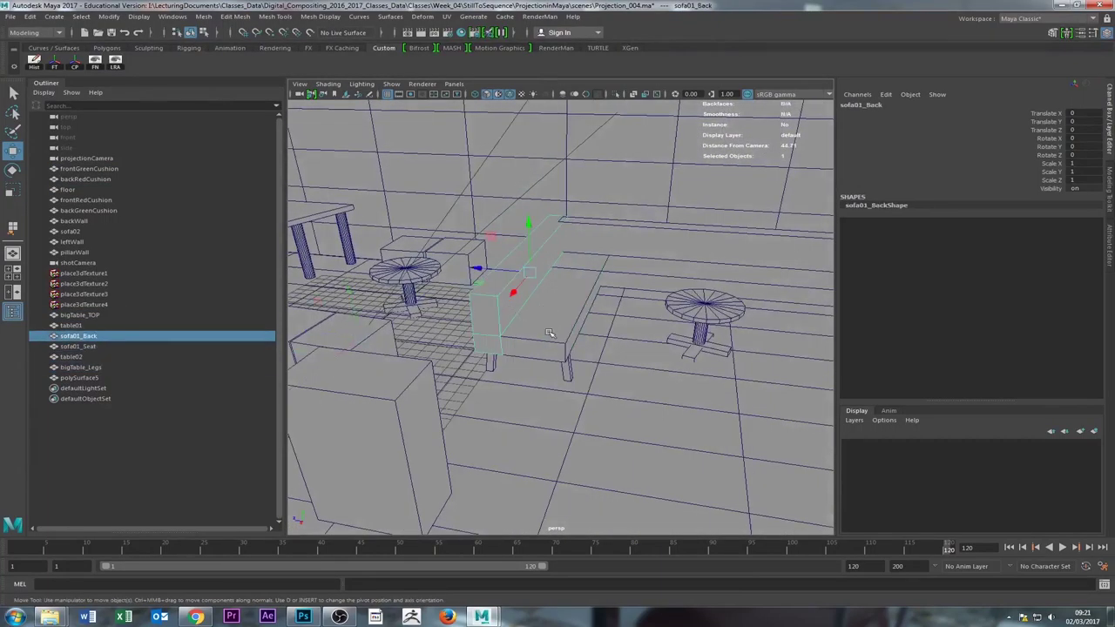
pyautogui.keyDown('alt'); pyautogui.moveTo(488, 314); pyautogui.dragTo(577, 340); pyautogui.keyUp('alt')
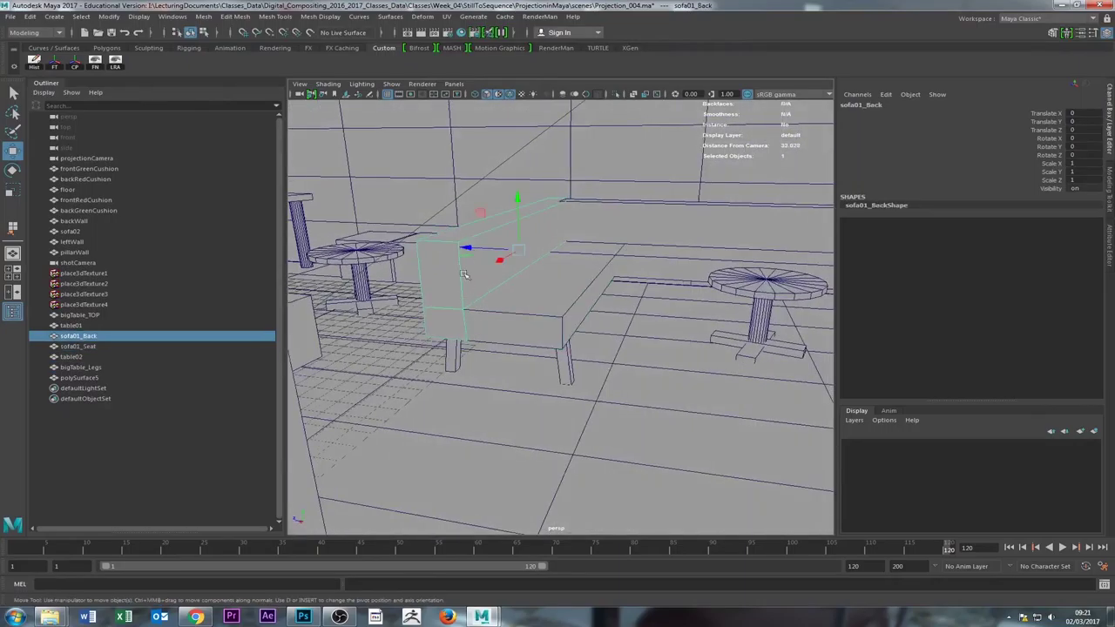
pyautogui.moveTo(468, 260); pyautogui.dragTo(415, 274)
pyautogui.hotkey('ctrl', 'z')
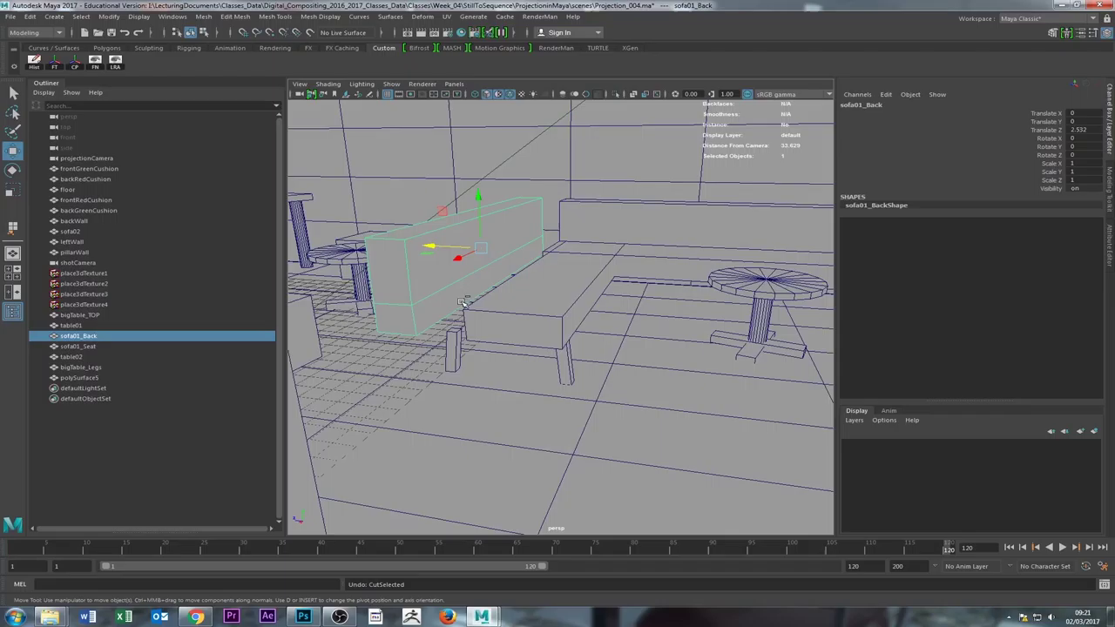
pyautogui.hotkey('ctrl', 'z')
# Select sofa01_Seat, the polySurface5 sofa legs and sofa02 in turn
pyautogui.click(535, 332)
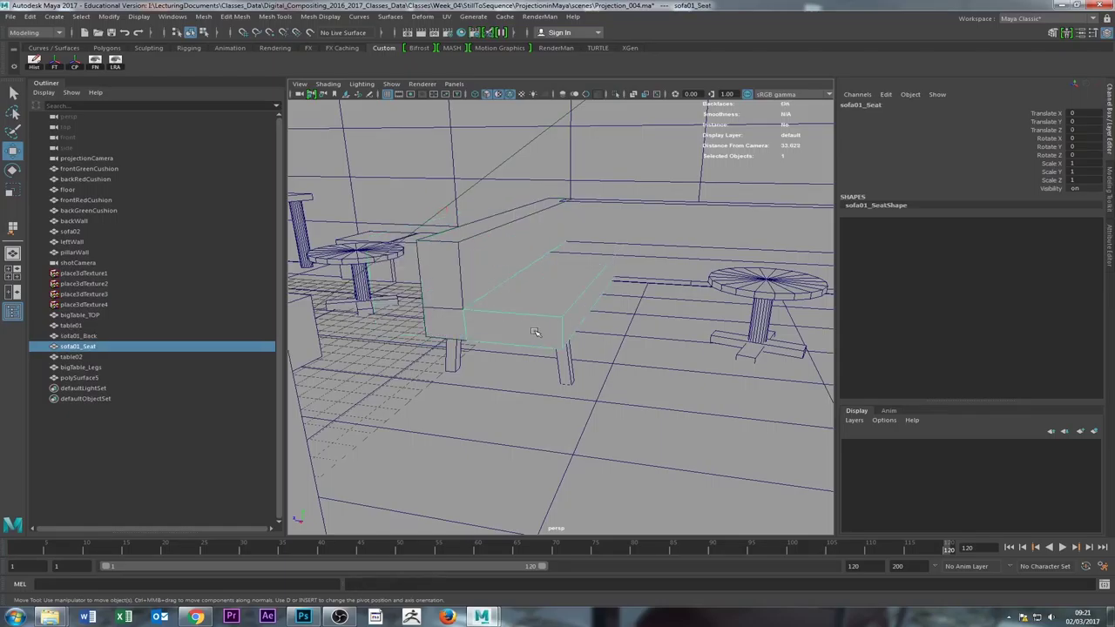
pyautogui.click(457, 349)
pyautogui.keyDown('alt'); pyautogui.moveTo(561, 359); pyautogui.dragTo(610, 331); pyautogui.keyUp('alt')
pyautogui.click(723, 244)
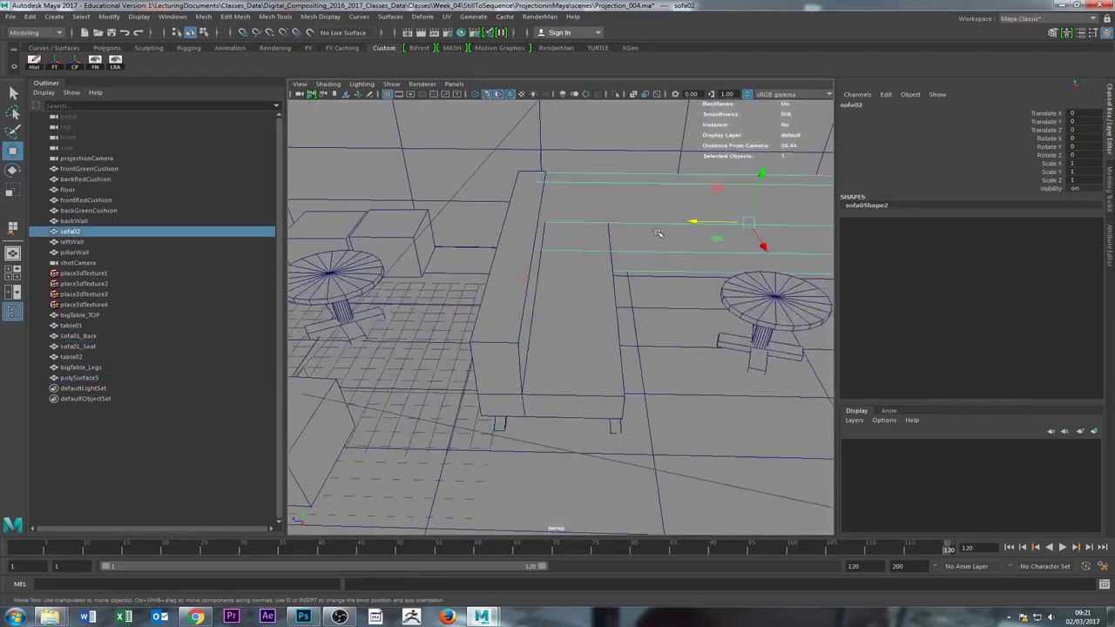
pyautogui.keyDown('alt'); pyautogui.moveTo(723, 244); pyautogui.dragTo(313, 307); pyautogui.keyUp('alt')
# Switch to wireframe and pick table02, pillarWall, the floor and leftWall
pyautogui.press('4')
pyautogui.click(578, 328)
pyautogui.click(684, 386)
pyautogui.click(723, 193)
pyautogui.click(725, 190)
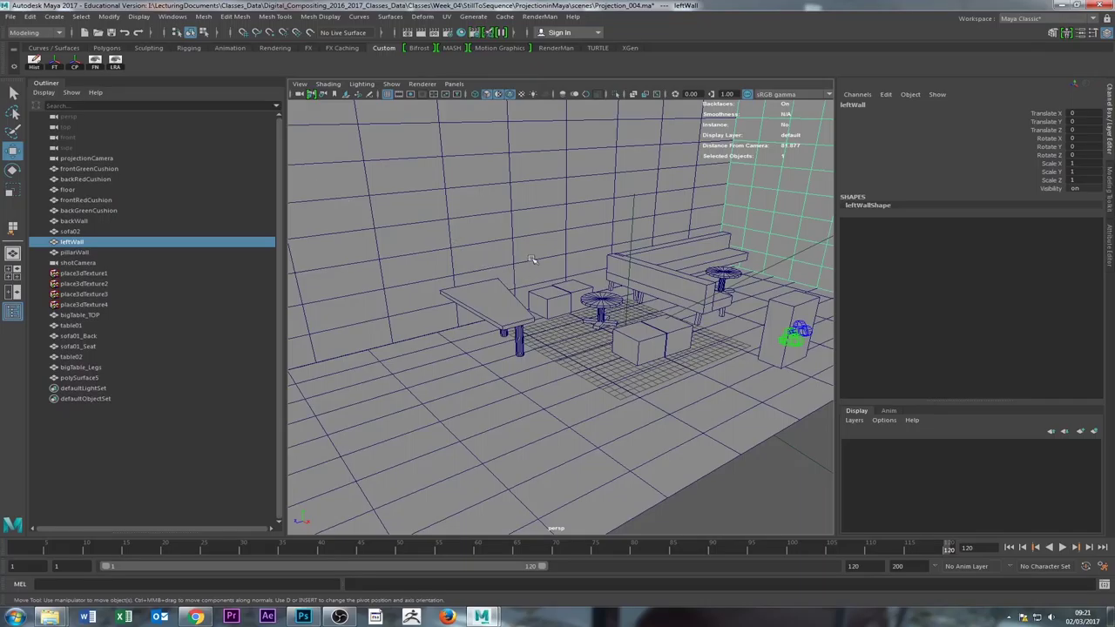
# Select the projectionCamera in the Outliner
pyautogui.keyDown('alt'); pyautogui.moveTo(523, 254); pyautogui.dragTo(475, 256); pyautogui.keyUp('alt')
pyautogui.click(112, 160)
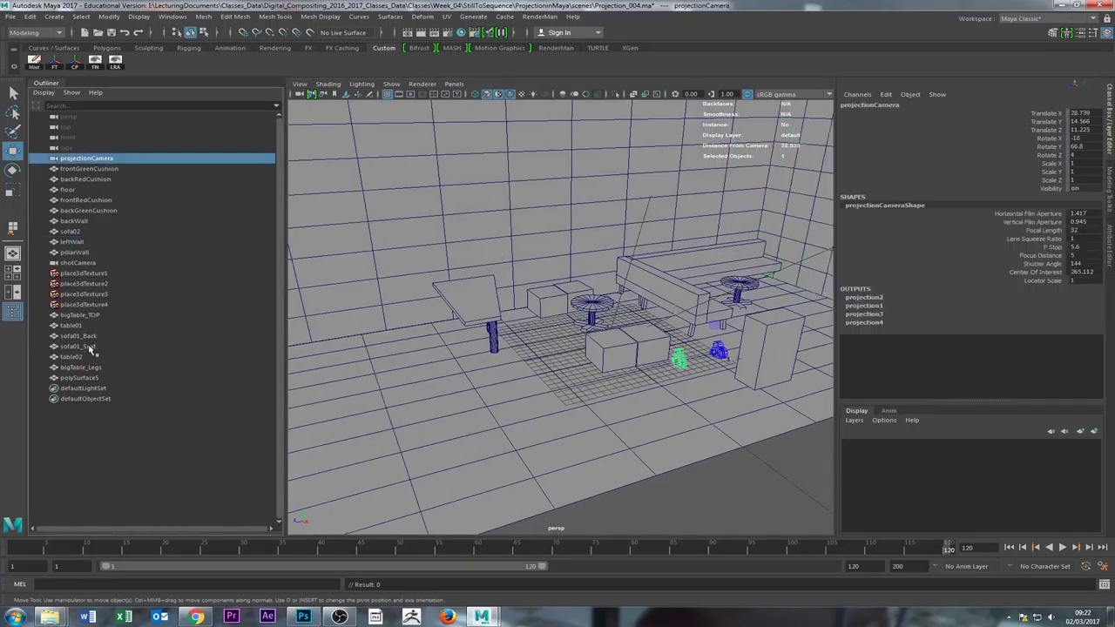
pyautogui.click(91, 168)
pyautogui.keyDown('ctrl'); pyautogui.click(95, 161); pyautogui.keyUp('ctrl')
# Frame the view on frontGreenCushion after undoing a stray floor selection
pyautogui.keyDown('alt'); pyautogui.moveTo(366, 375); pyautogui.dragTo(615, 355); pyautogui.keyUp('alt')
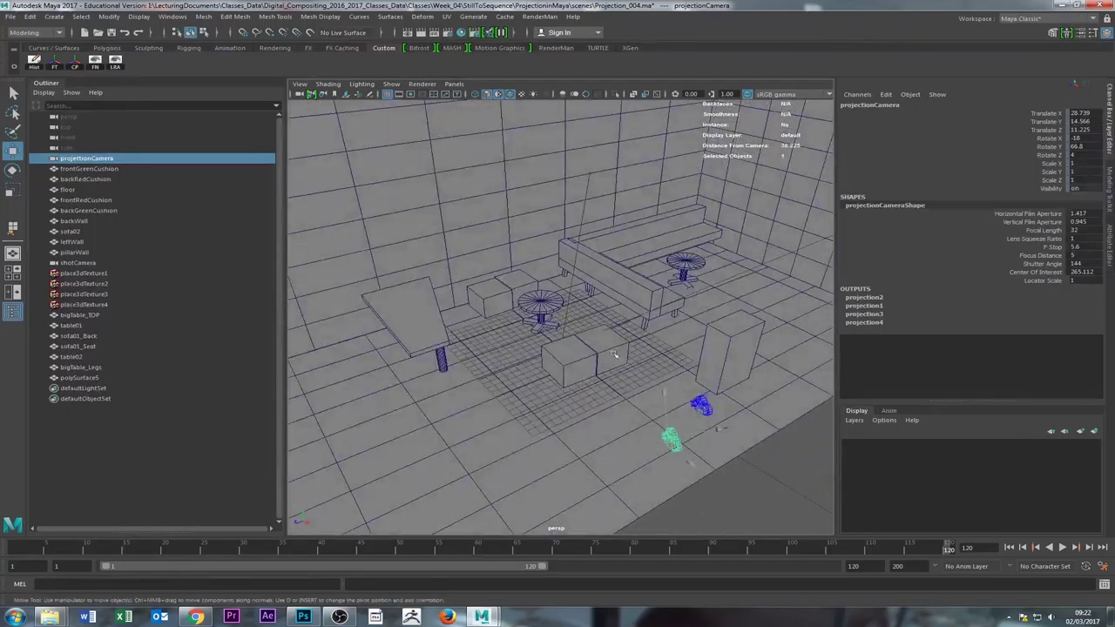
pyautogui.click(630, 408)
pyautogui.hotkey('ctrl', 'z')
pyautogui.click(633, 410)
pyautogui.press('f')
pyautogui.scroll(-3, 633, 405)
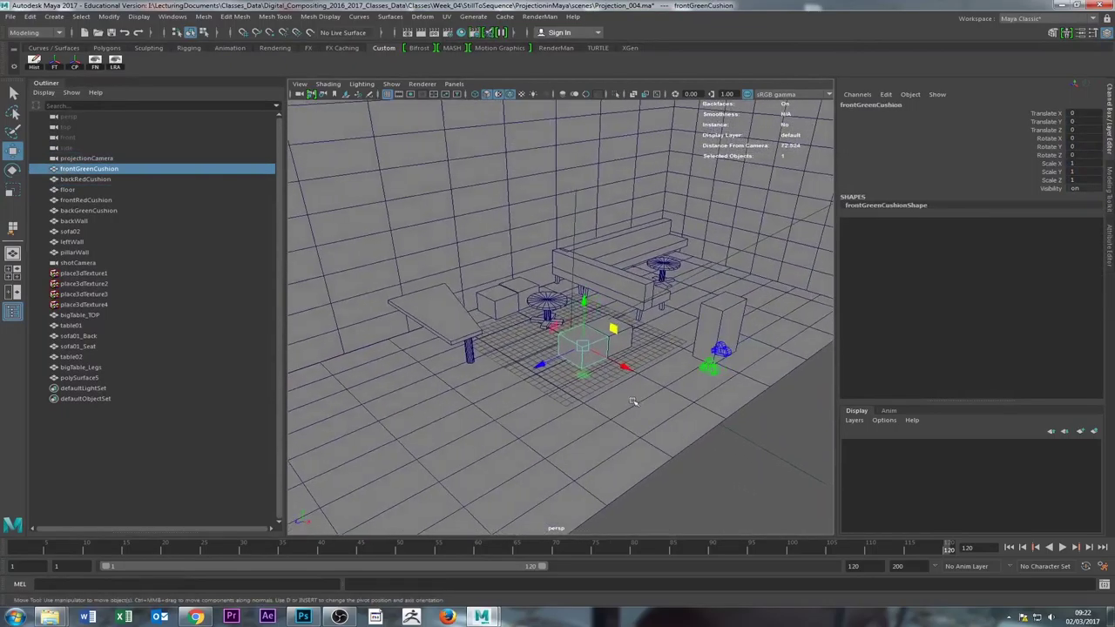
# Select projectionCamera through bigTable_Legs in the Outliner, excluding place3dTexture1–4
pyautogui.click(83, 158)
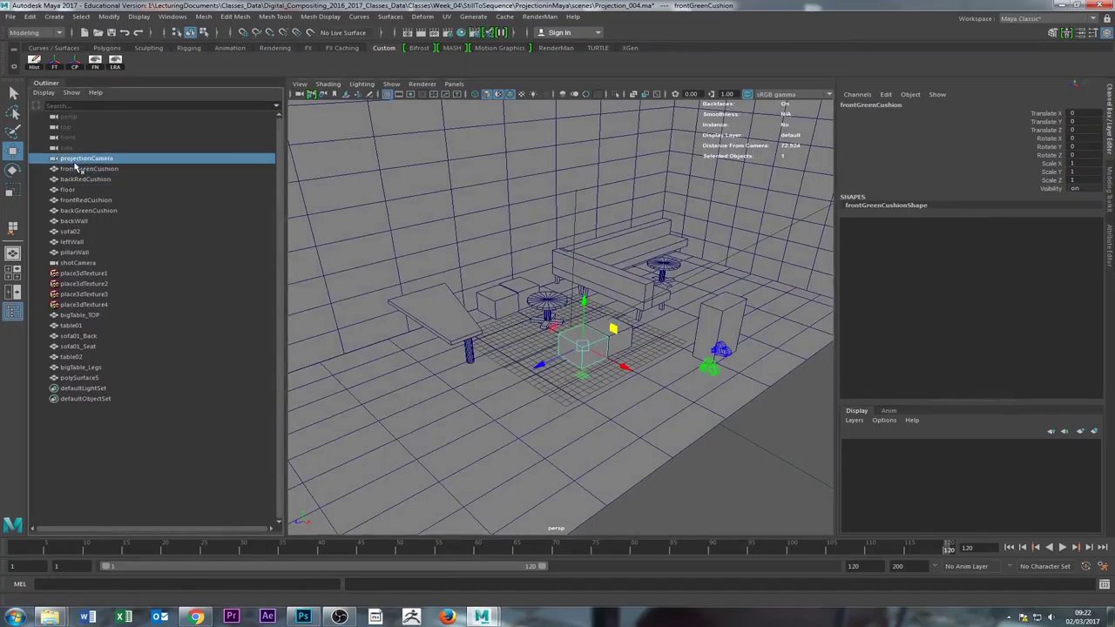
pyautogui.keyDown('shift'); pyautogui.click(94, 357); pyautogui.keyUp('shift')
pyautogui.keyDown('shift'); pyautogui.click(95, 368); pyautogui.keyUp('shift')
pyautogui.keyDown('ctrl'); pyautogui.moveTo(83, 311); pyautogui.dragTo(86, 274); pyautogui.keyUp('ctrl')
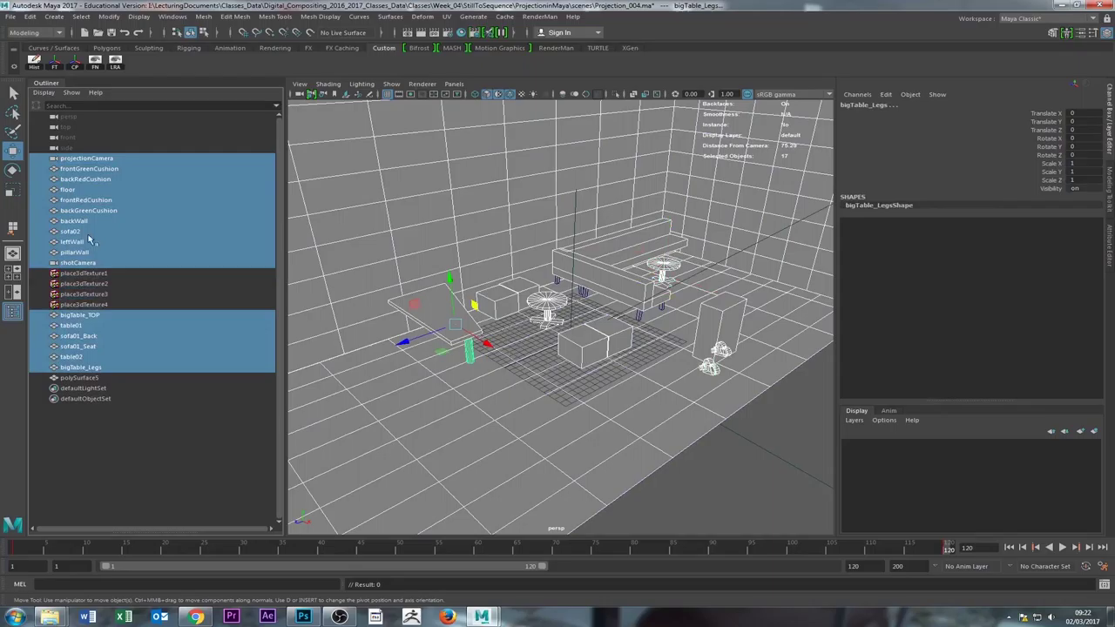
# Open the Export Selection options and continue to the export file browser
pyautogui.click(11, 16)
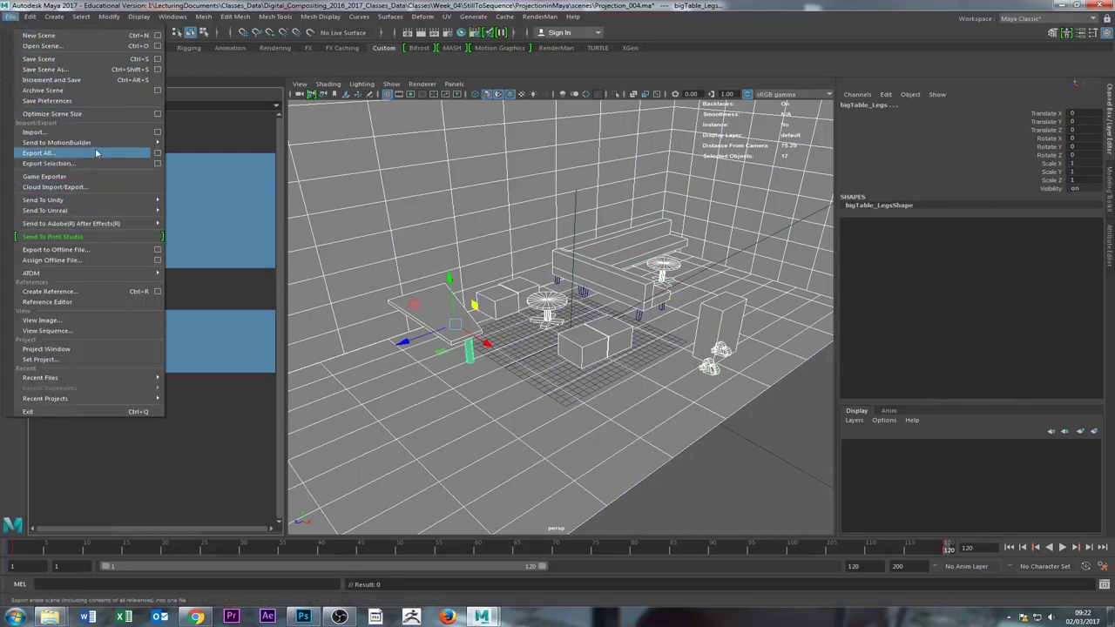
pyautogui.click(158, 164)
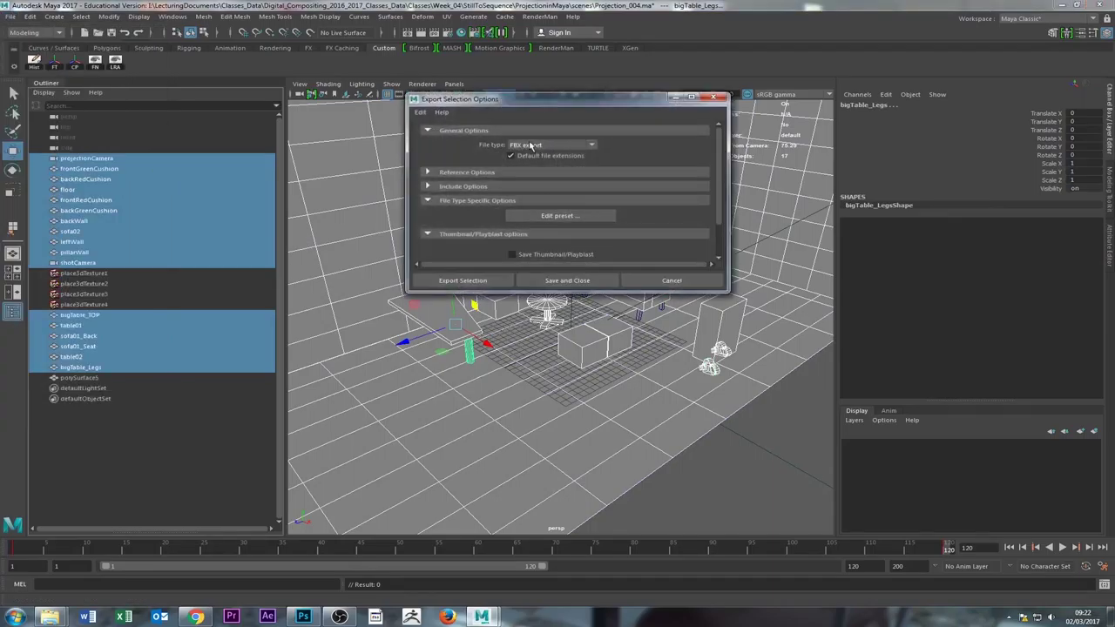
pyautogui.scroll(-1, 721, 188)
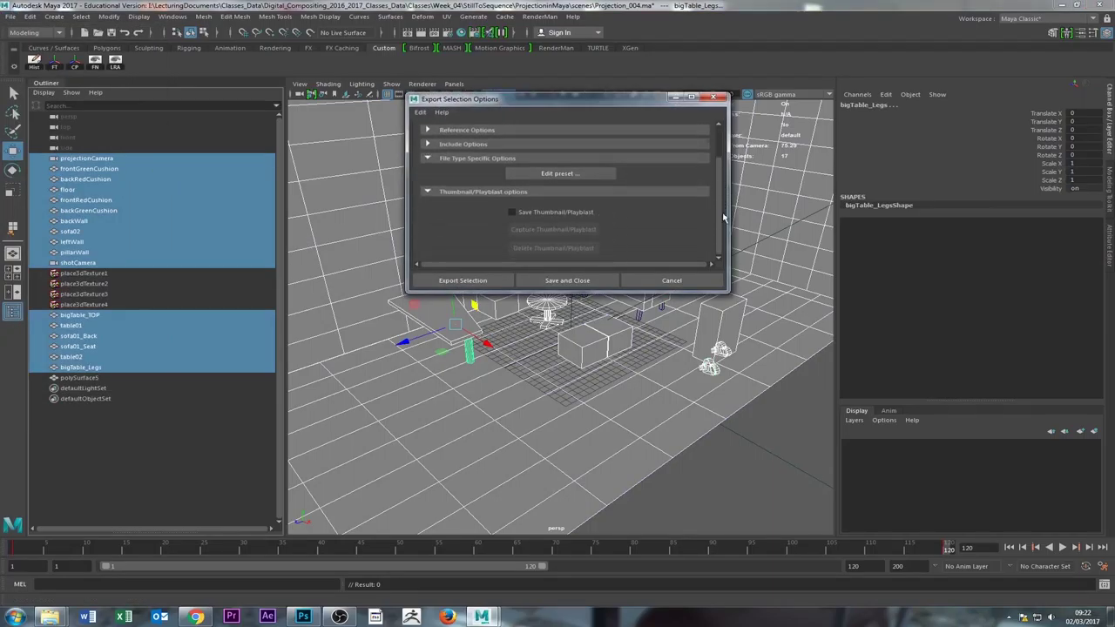
pyautogui.click(466, 282)
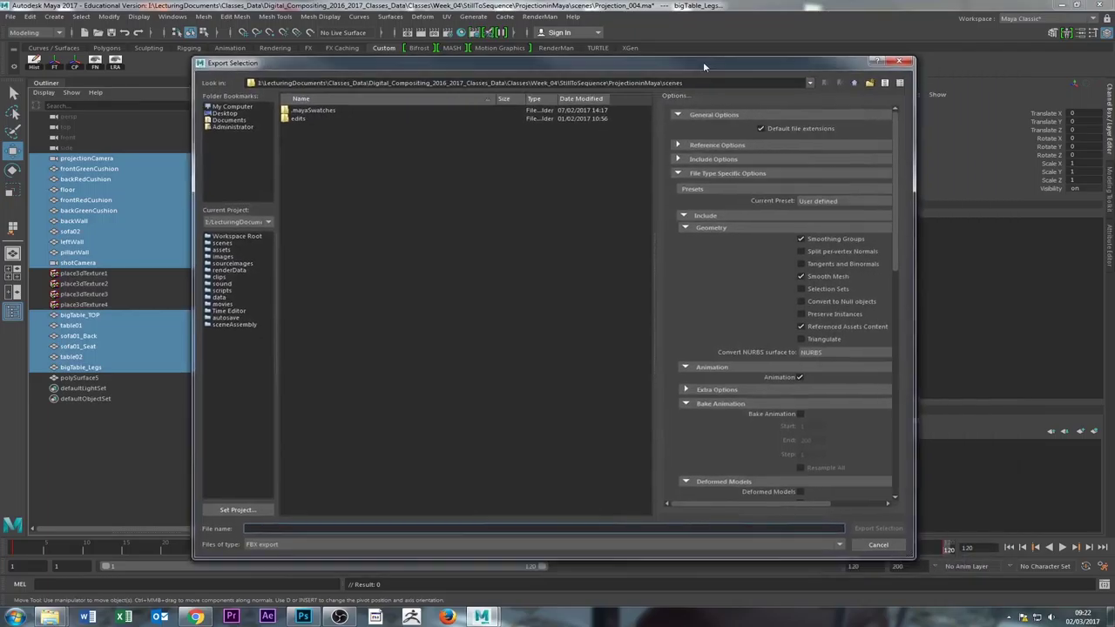
# Widen the FBX options pane and turn on Bake Animation for frames 1–200
pyautogui.moveTo(652, 217); pyautogui.dragTo(604, 219)
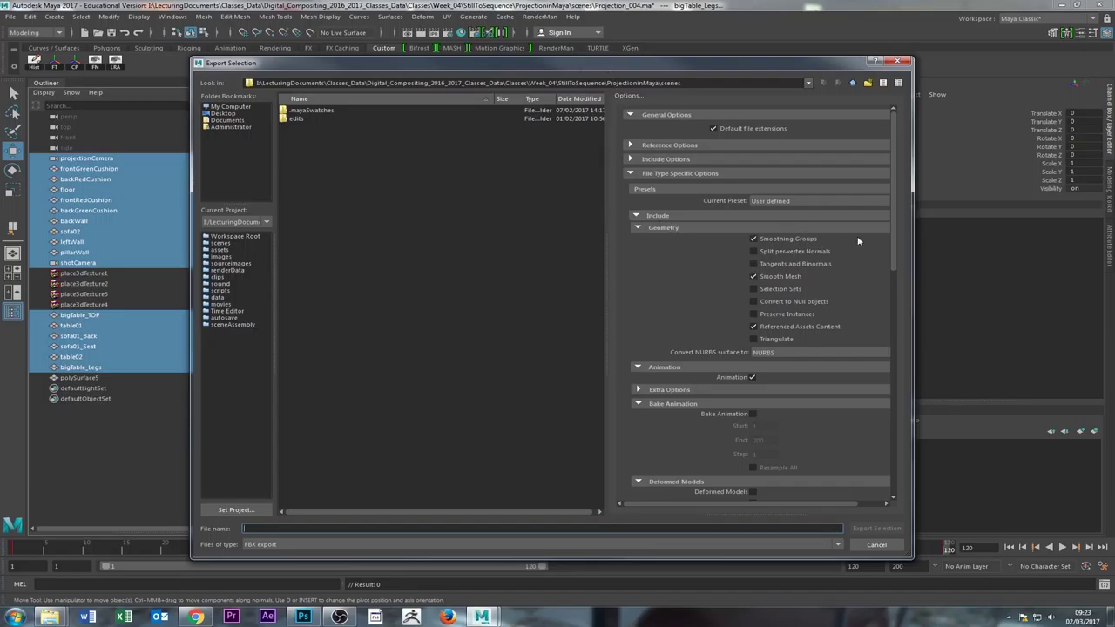
pyautogui.scroll(-1, 858, 241)
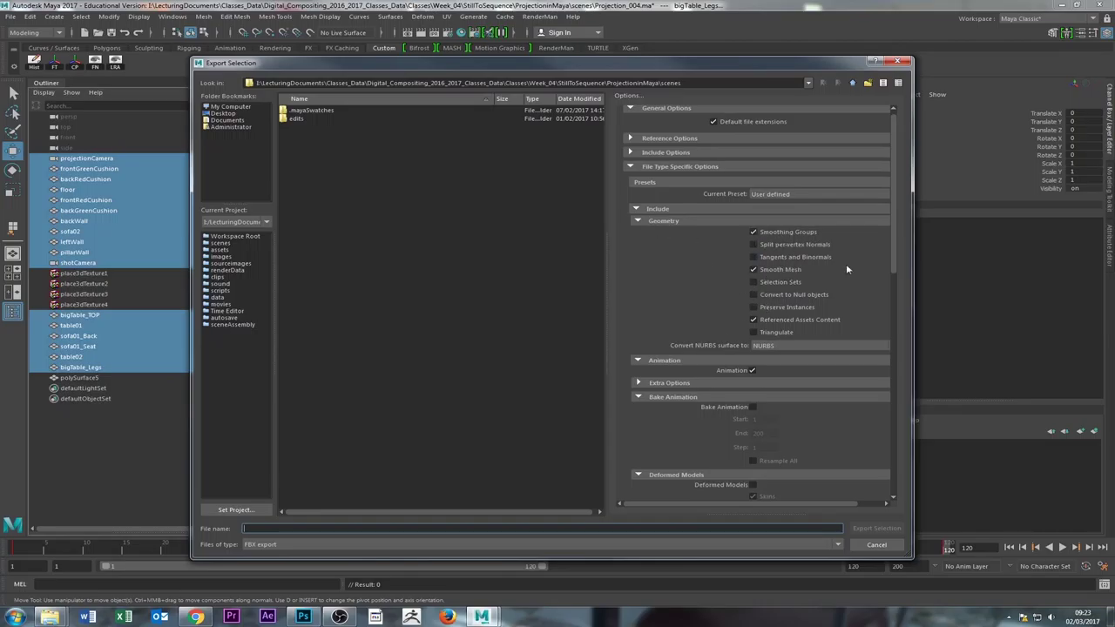
pyautogui.scroll(1, 888, 231)
pyautogui.click(638, 214)
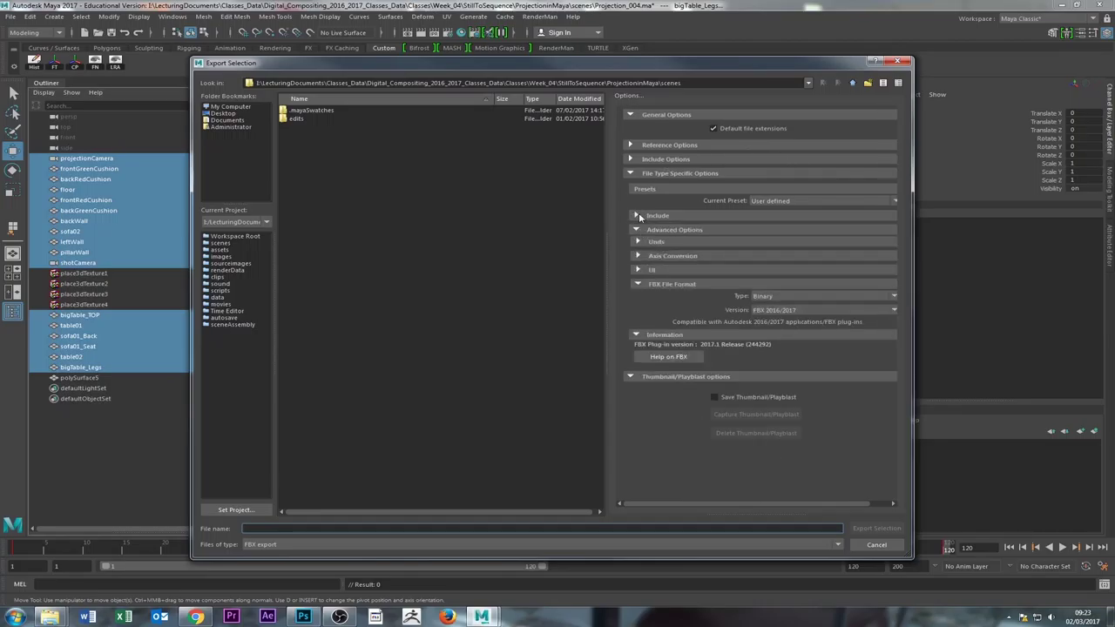
pyautogui.click(638, 214)
pyautogui.moveTo(893, 218); pyautogui.dragTo(892, 269)
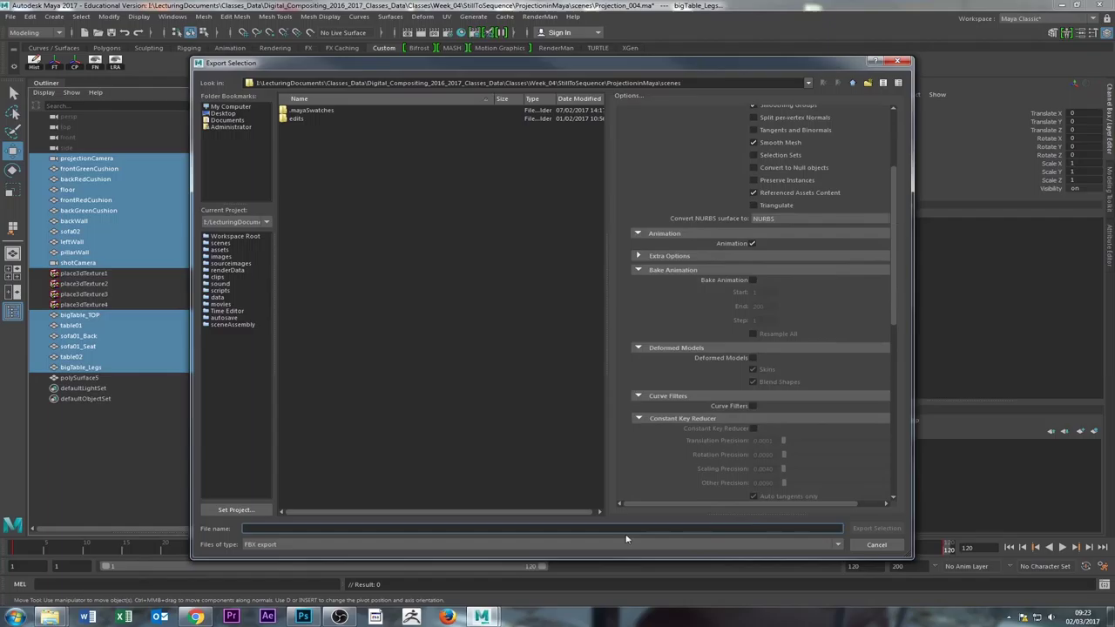
pyautogui.scroll(-3, 891, 272)
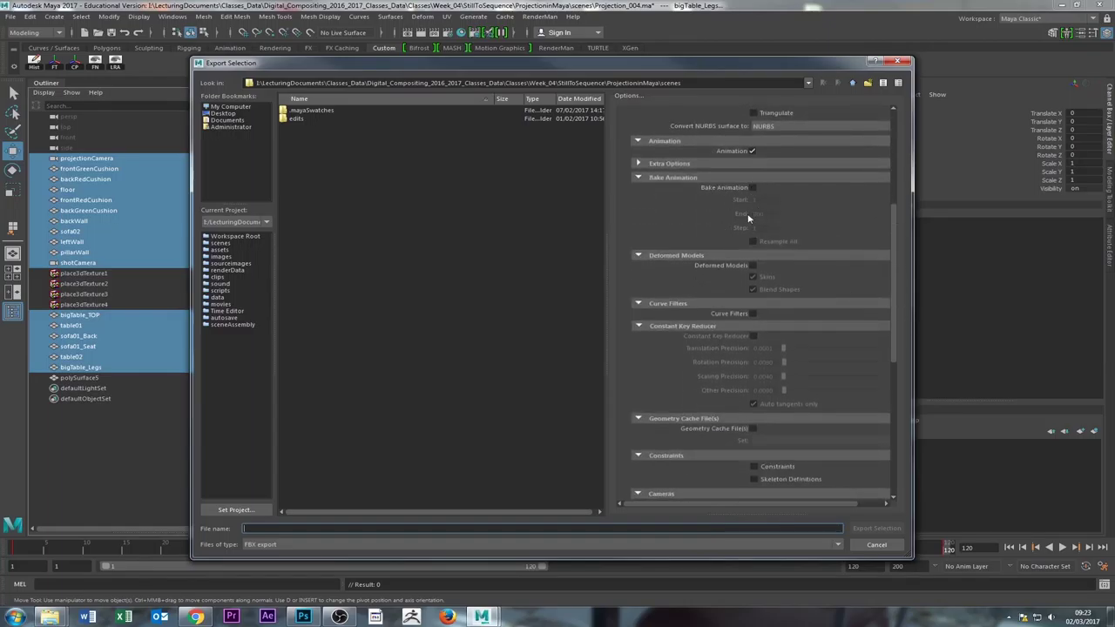
pyautogui.click(754, 188)
pyautogui.moveTo(892, 334); pyautogui.dragTo(894, 430)
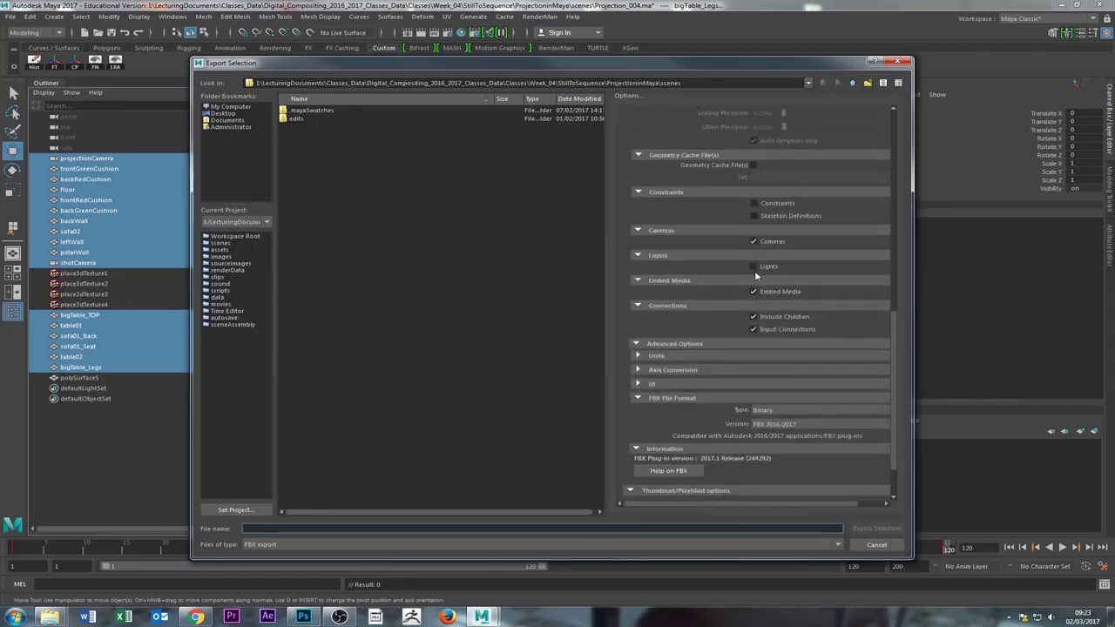
# Keep FBX version 2016/2017 and go up from the project to the Classes folder
pyautogui.click(790, 424)
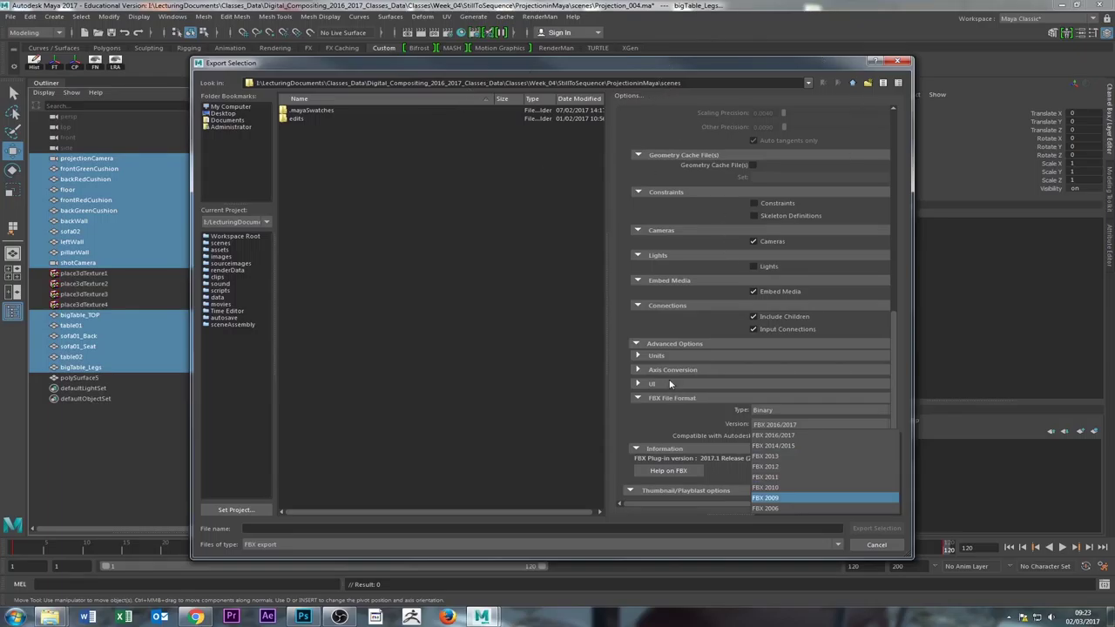
pyautogui.click(679, 413)
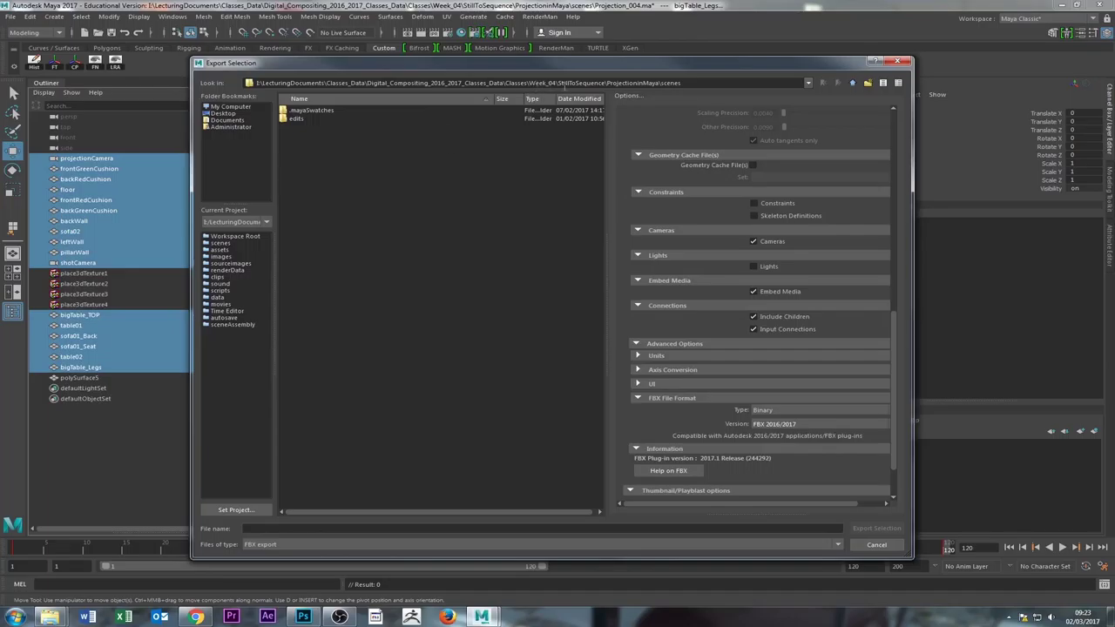
pyautogui.click(851, 84)
pyautogui.doubleClick(300, 143)
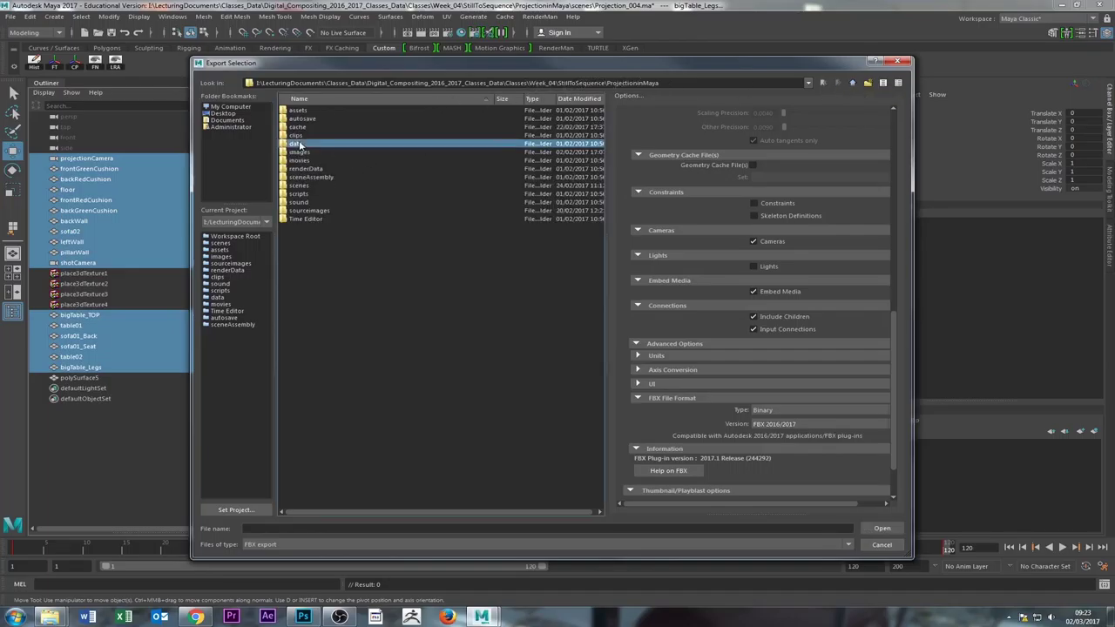
pyautogui.click(853, 83)
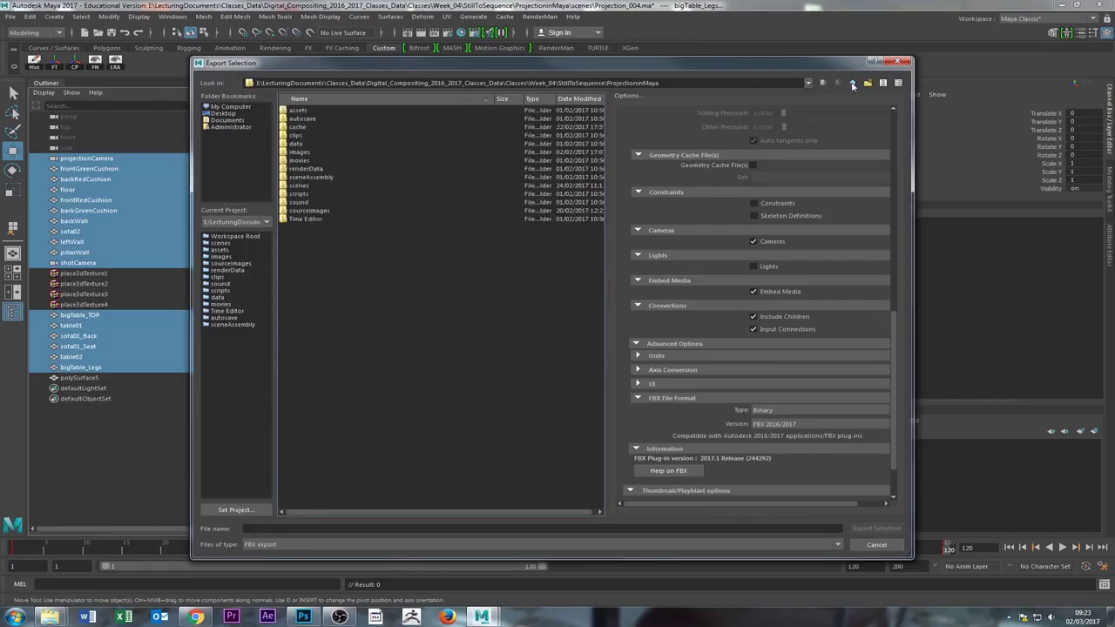
pyautogui.click(853, 83)
pyautogui.click(853, 83)
pyautogui.click(852, 83)
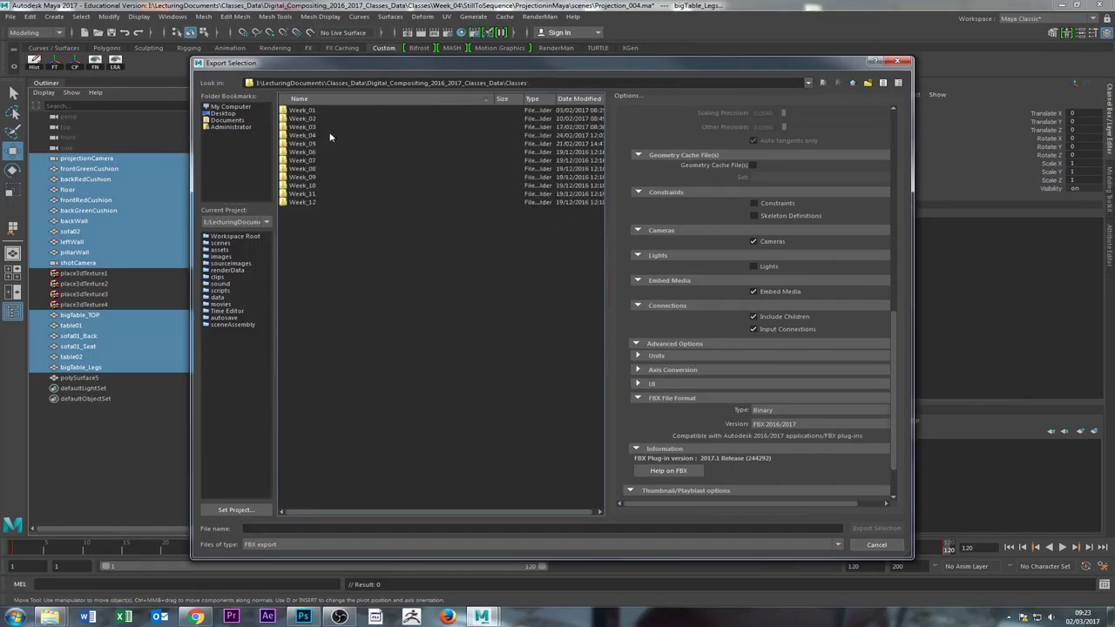
# Browse to Week_05's 3DWork folder and name the file sceneCOM213_V002.fbx
pyautogui.doubleClick(311, 144)
pyautogui.doubleClick(313, 111)
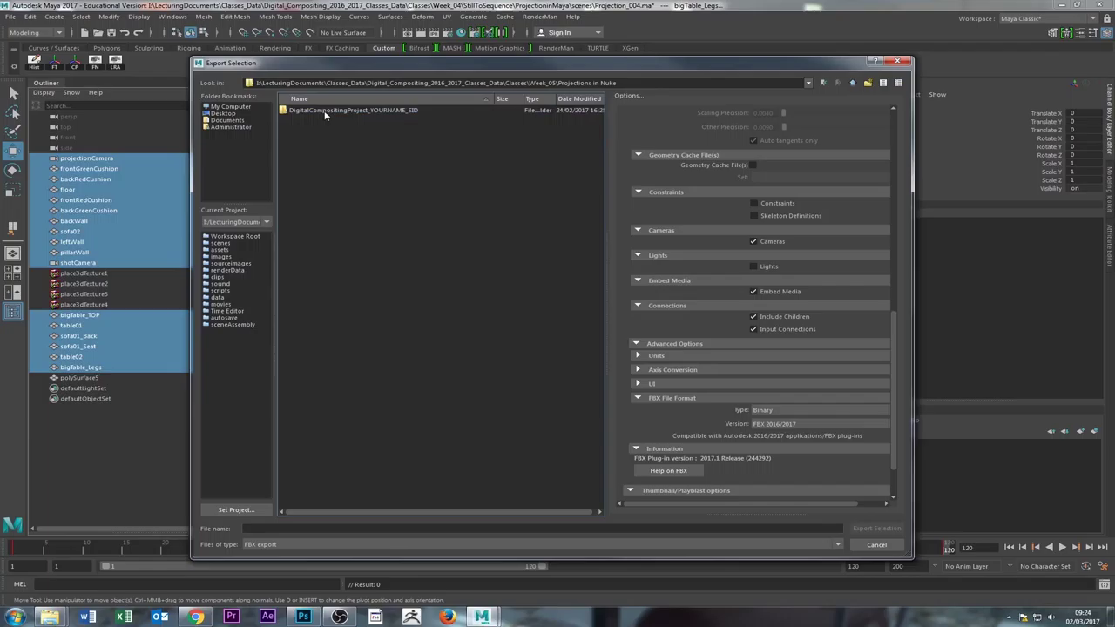
pyautogui.doubleClick(324, 112)
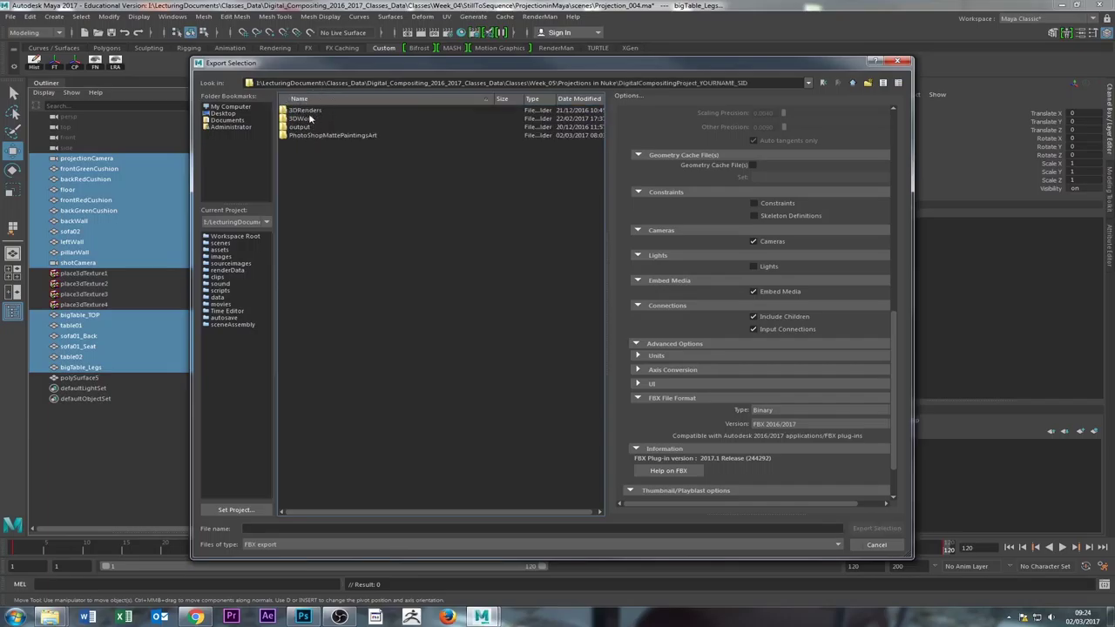
pyautogui.doubleClick(306, 111)
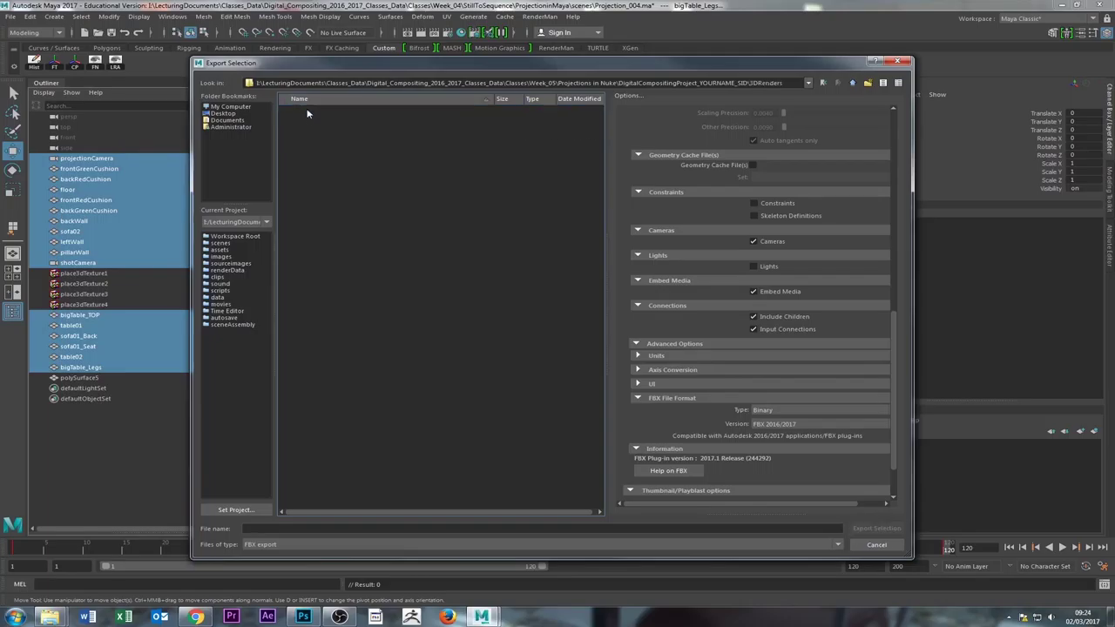
pyautogui.click(852, 84)
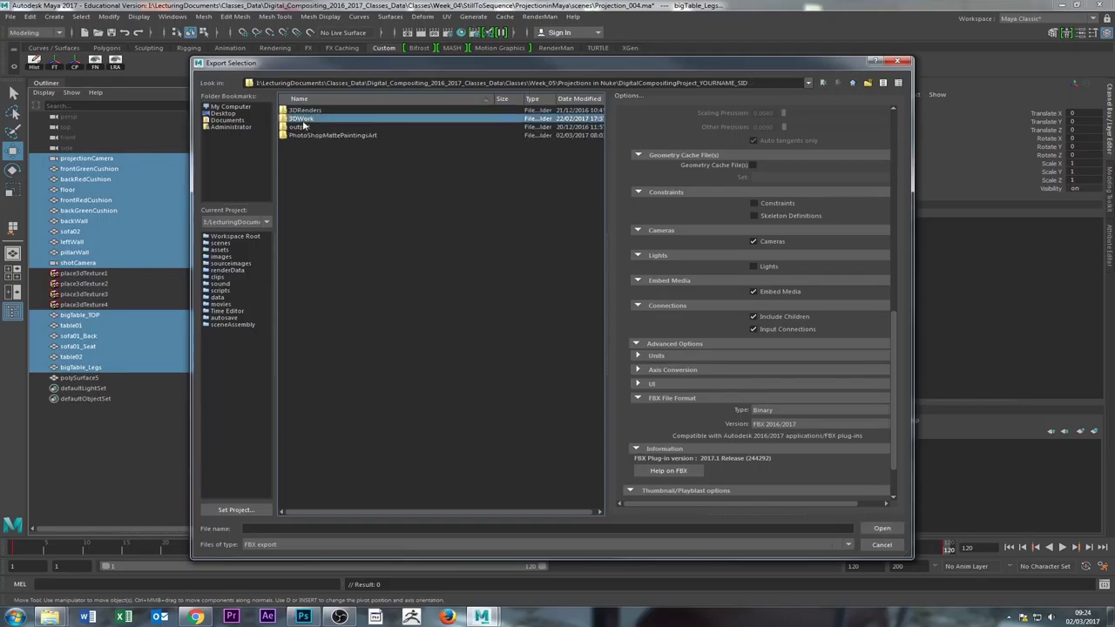
pyautogui.click(321, 120)
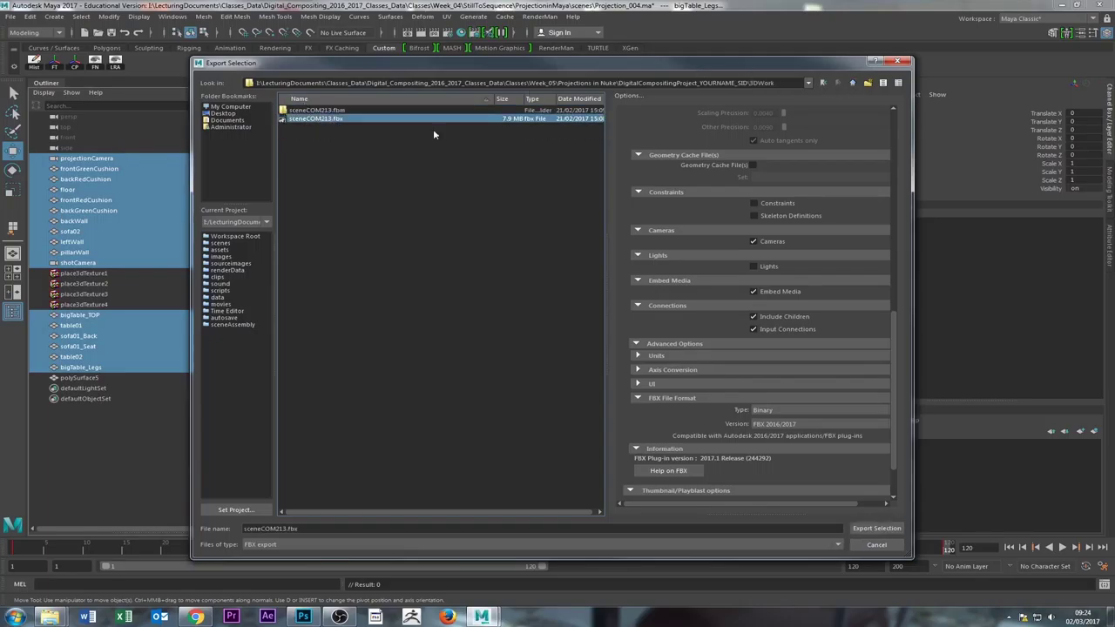
pyautogui.click(272, 529)
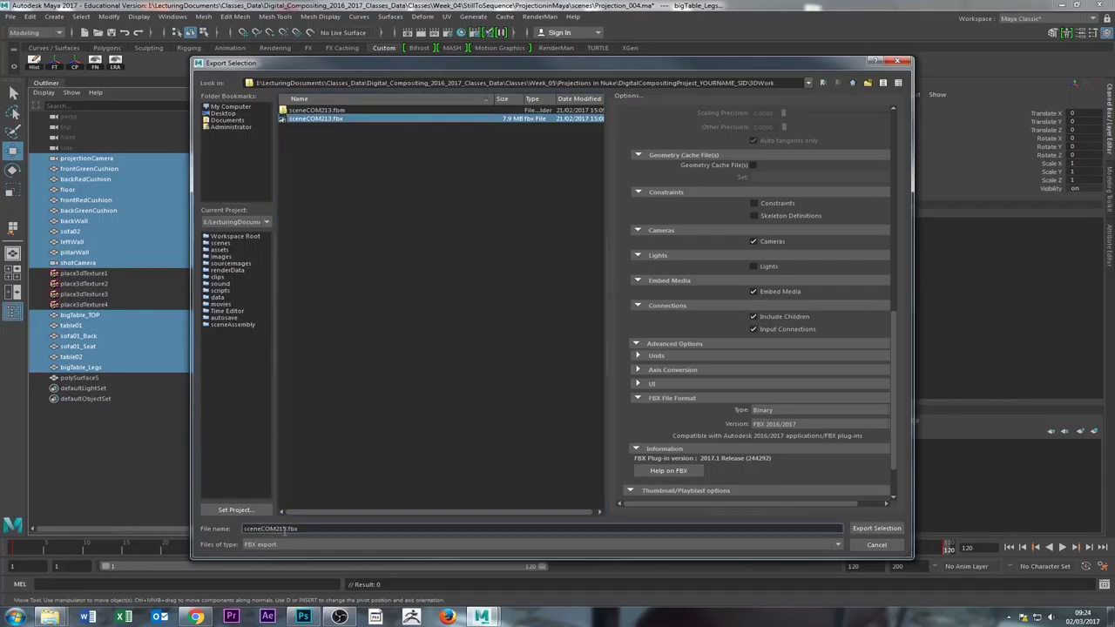
pyautogui.write('_V002')
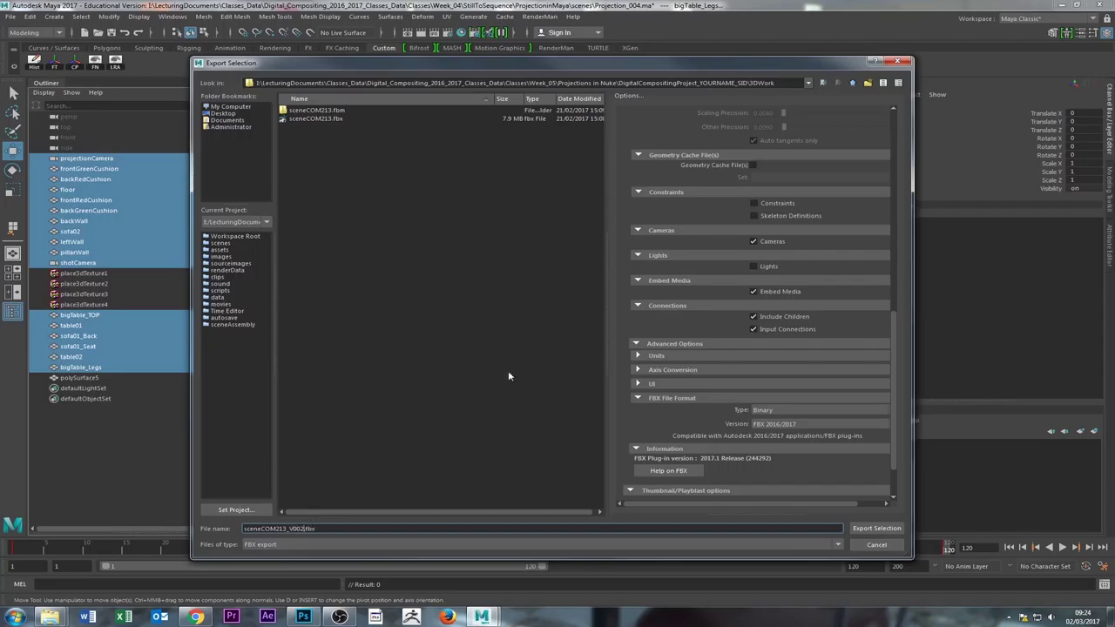
# Export sceneCOM213_V002.fbx, then review and dismiss the shader and map warnings
pyautogui.click(876, 530)
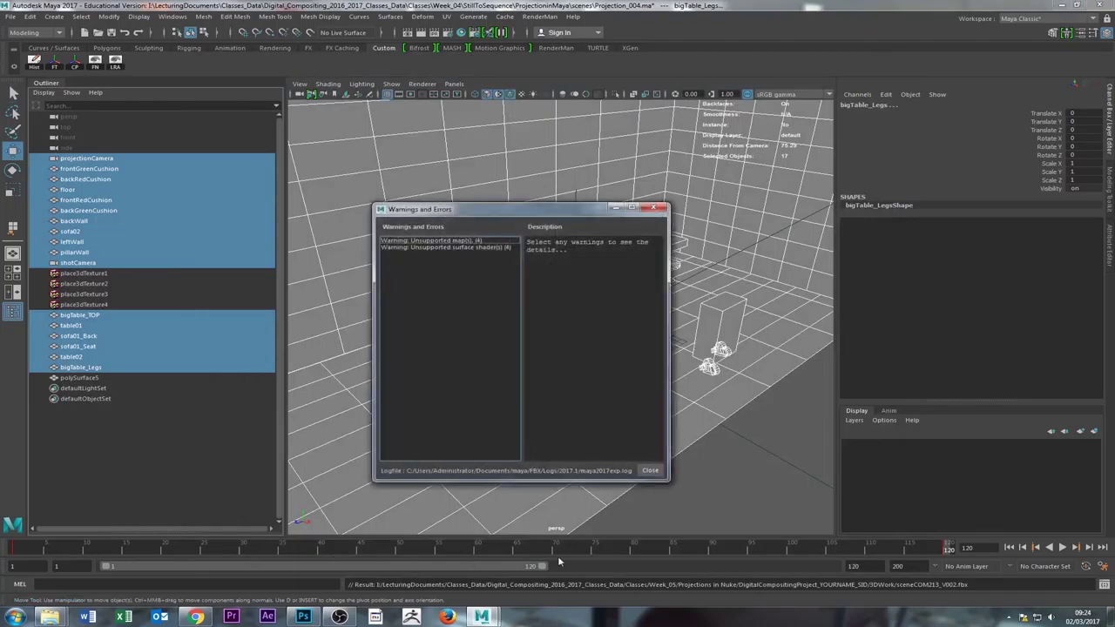
pyautogui.click(477, 248)
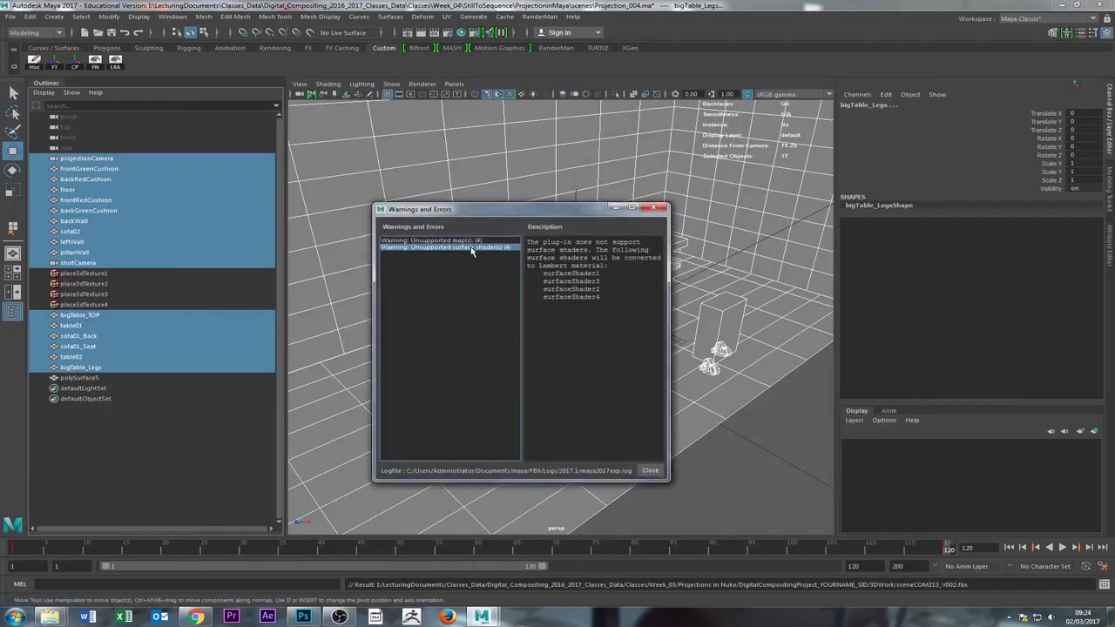
pyautogui.click(463, 241)
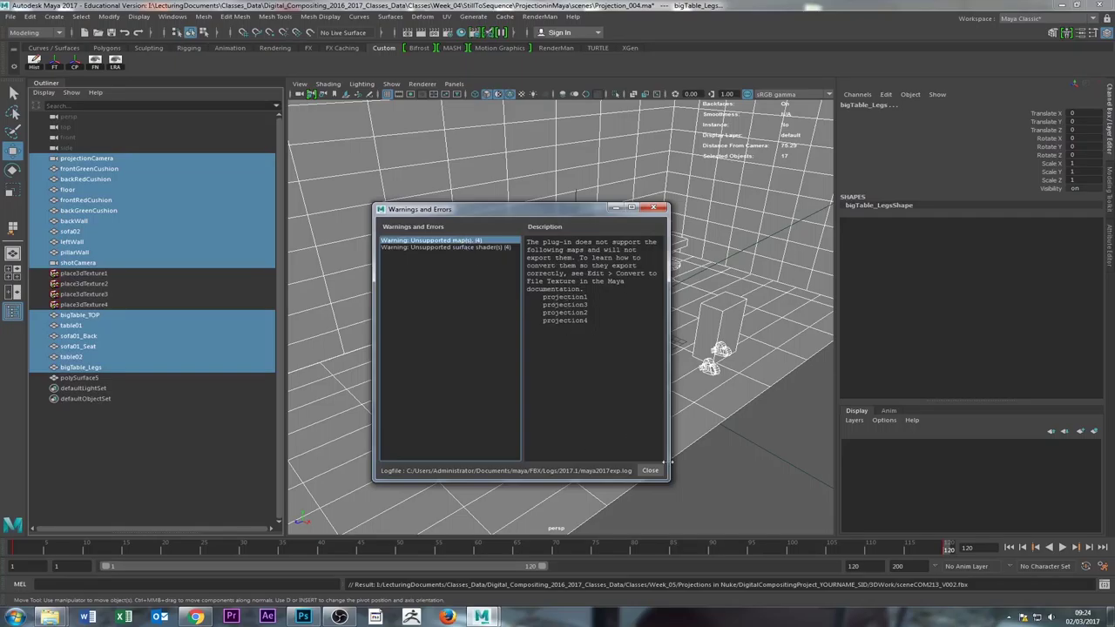
pyautogui.click(654, 471)
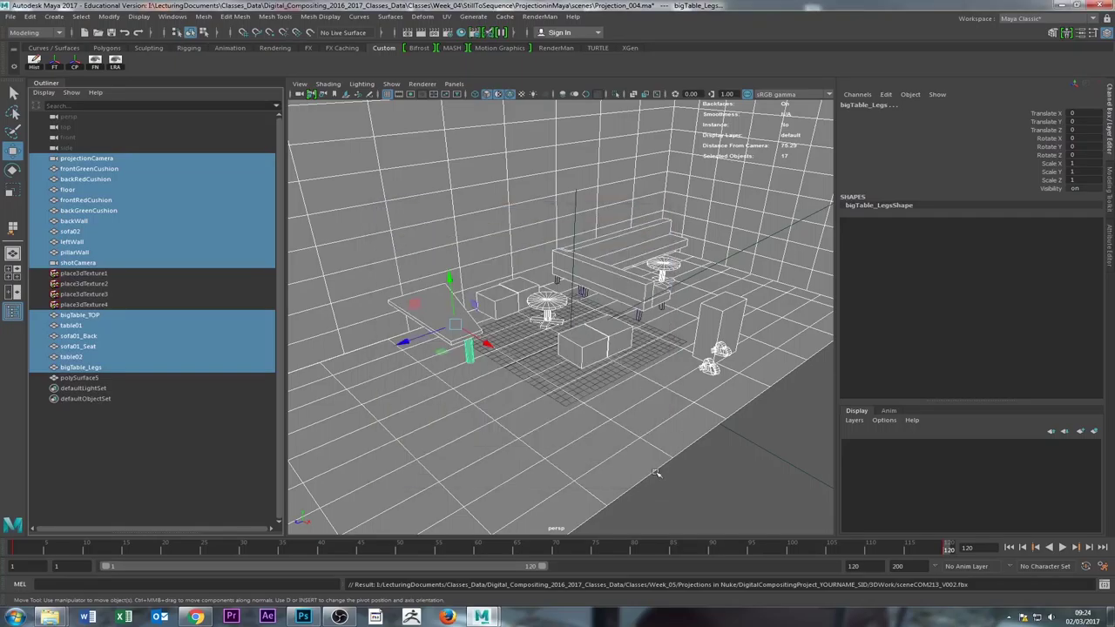
# Undo an accidental floor selection to restore the 17-object selection
pyautogui.click(658, 463)
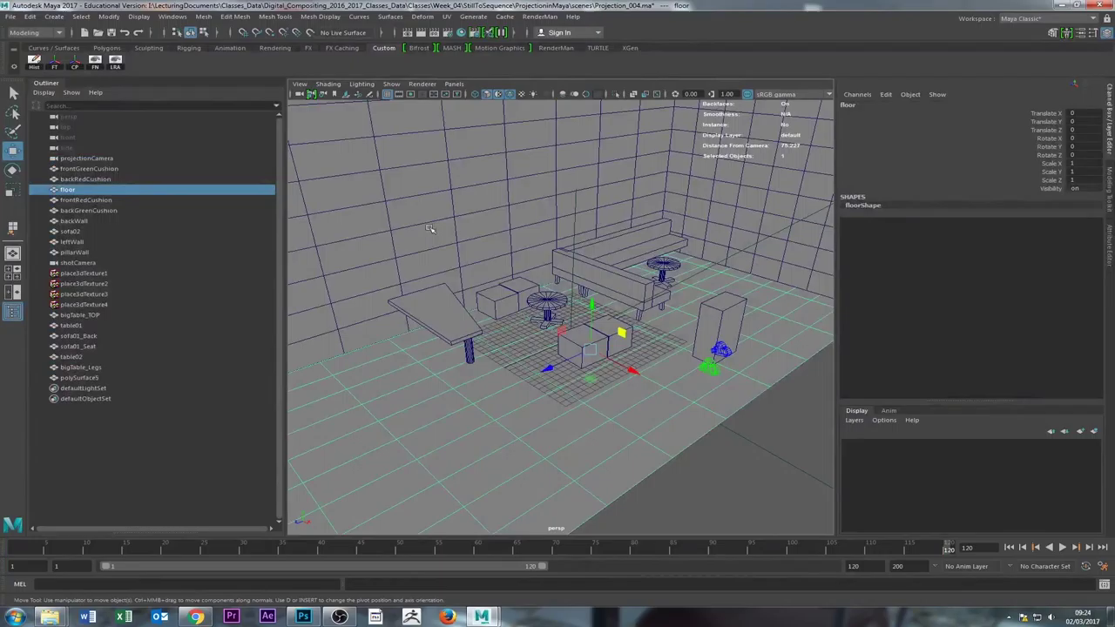
pyautogui.hotkey('ctrl', 'z')
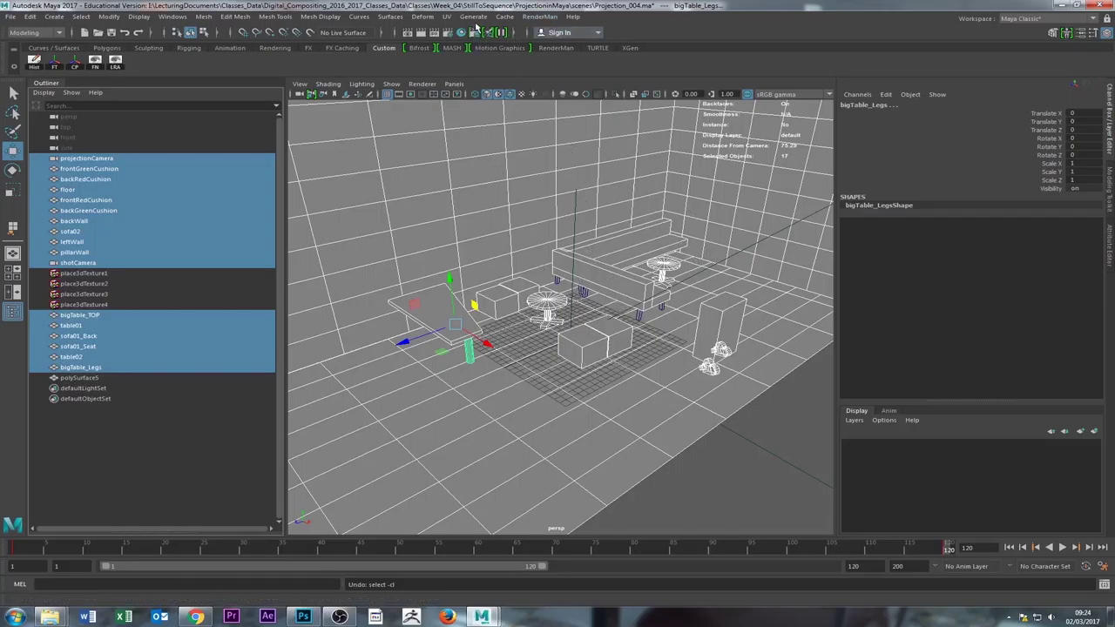
pyautogui.click(505, 16)
# Open Export Selection to Alembic options using Time Slider range and Ogawa file format
pyautogui.moveTo(540, 35)
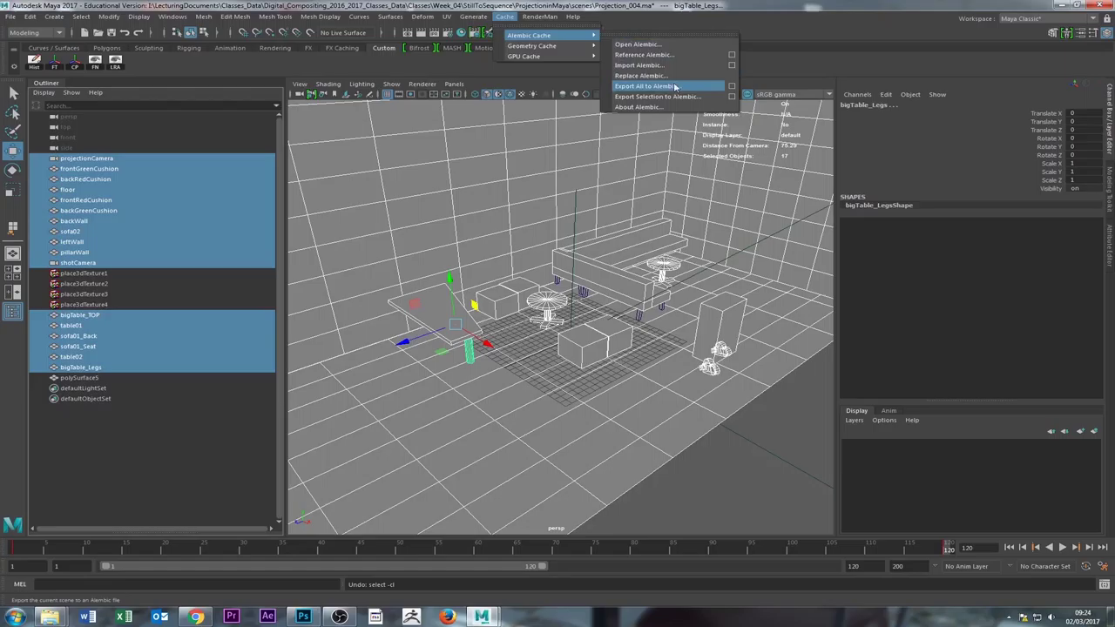
pyautogui.click(733, 97)
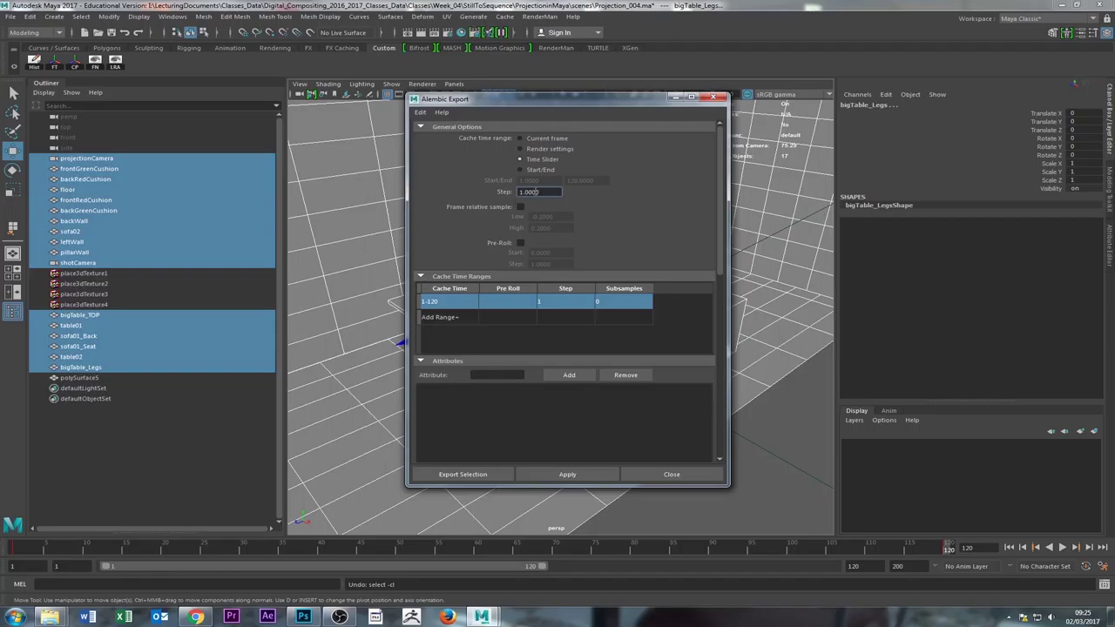
pyautogui.moveTo(721, 158); pyautogui.dragTo(756, 399)
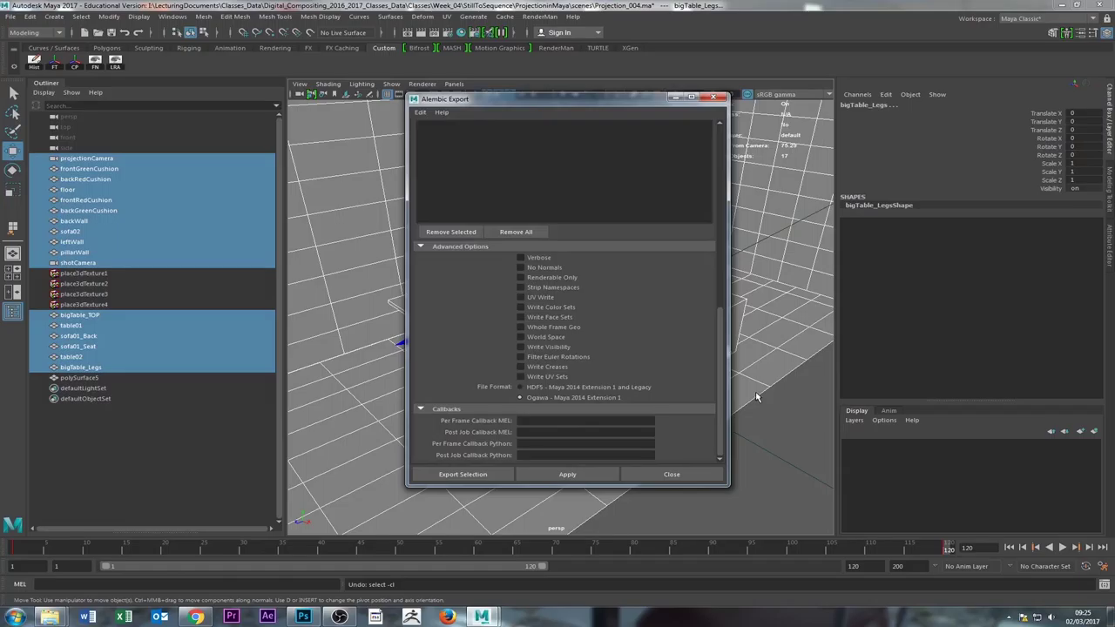
pyautogui.moveTo(756, 399)
pyautogui.mouseDown()
pyautogui.moveTo(754, 261)
pyautogui.moveTo(754, 383)
pyautogui.mouseUp()
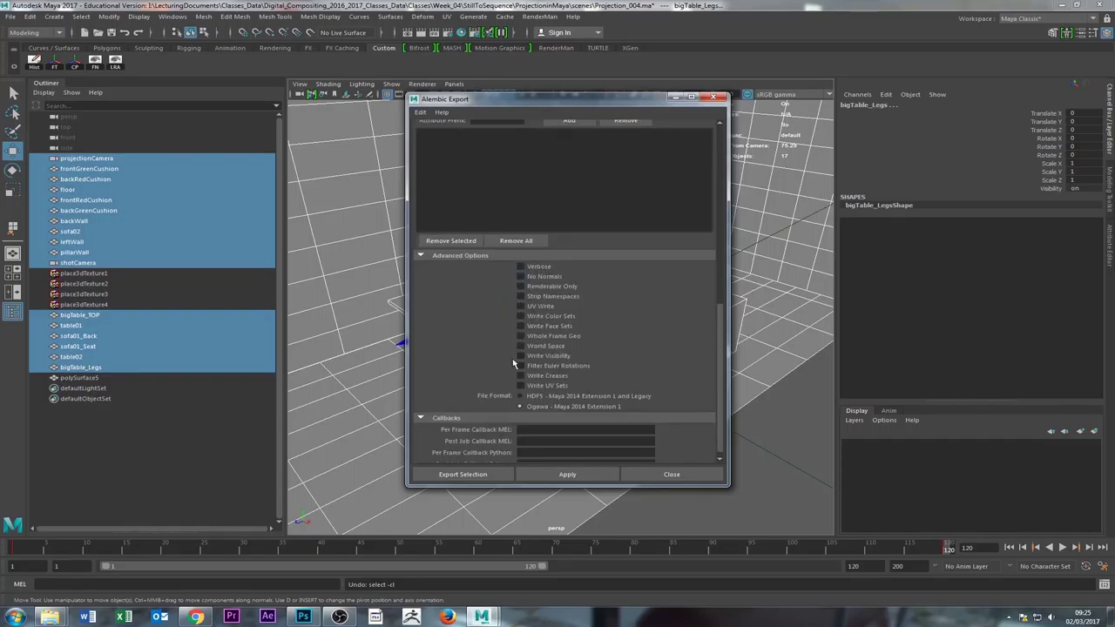
pyautogui.moveTo(719, 359); pyautogui.dragTo(697, 178)
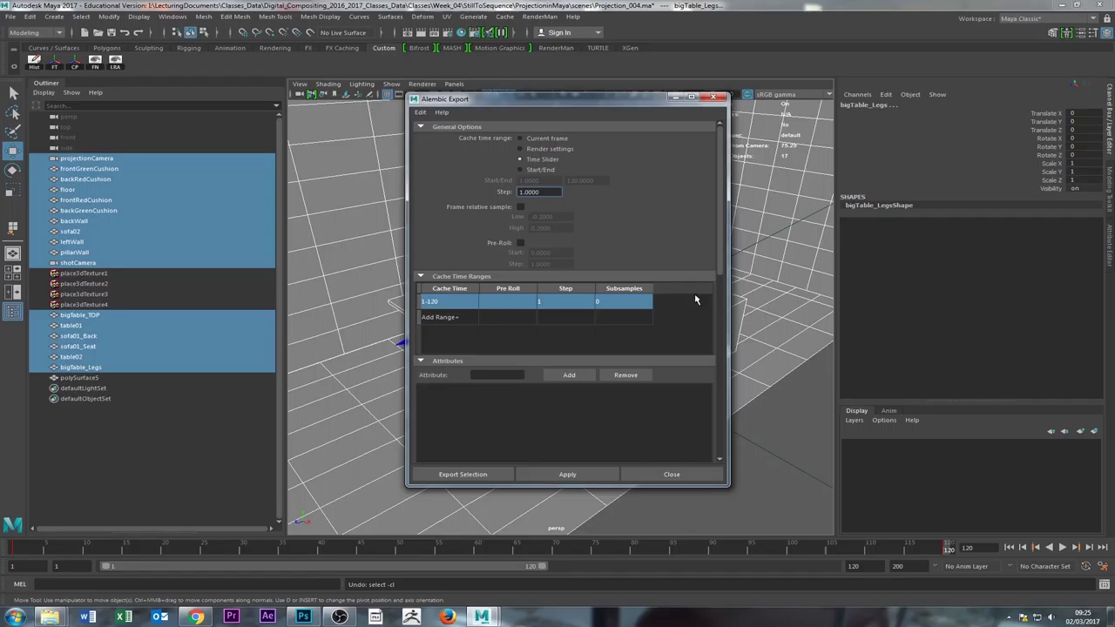
pyautogui.moveTo(721, 187); pyautogui.dragTo(719, 392)
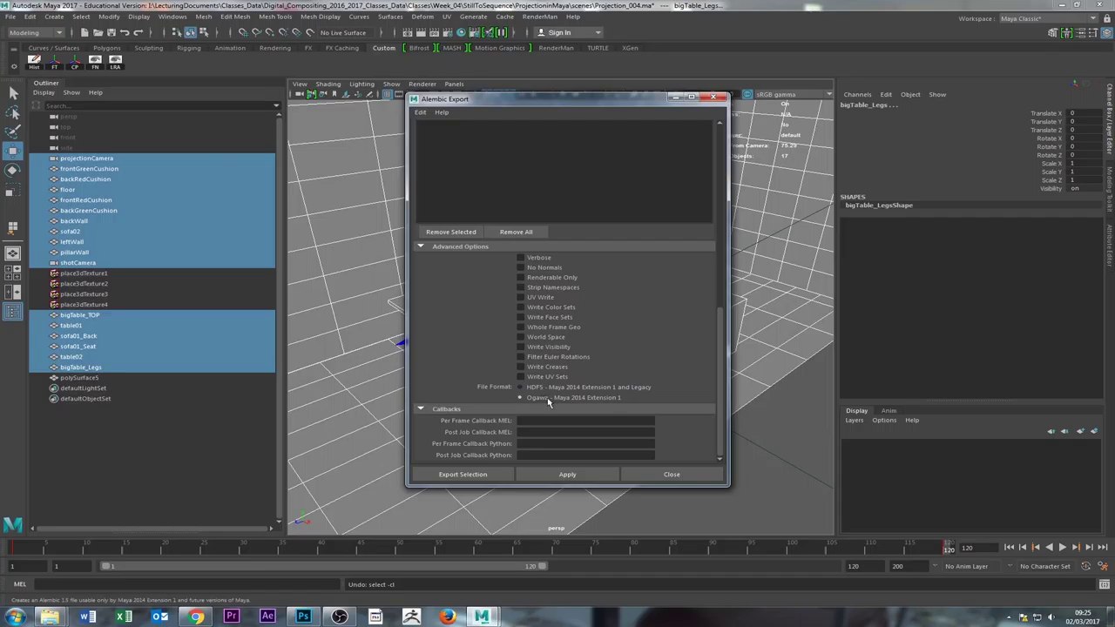
# Browse from the alembic cache folder to Week_05's project 3DWork folder
pyautogui.click(477, 477)
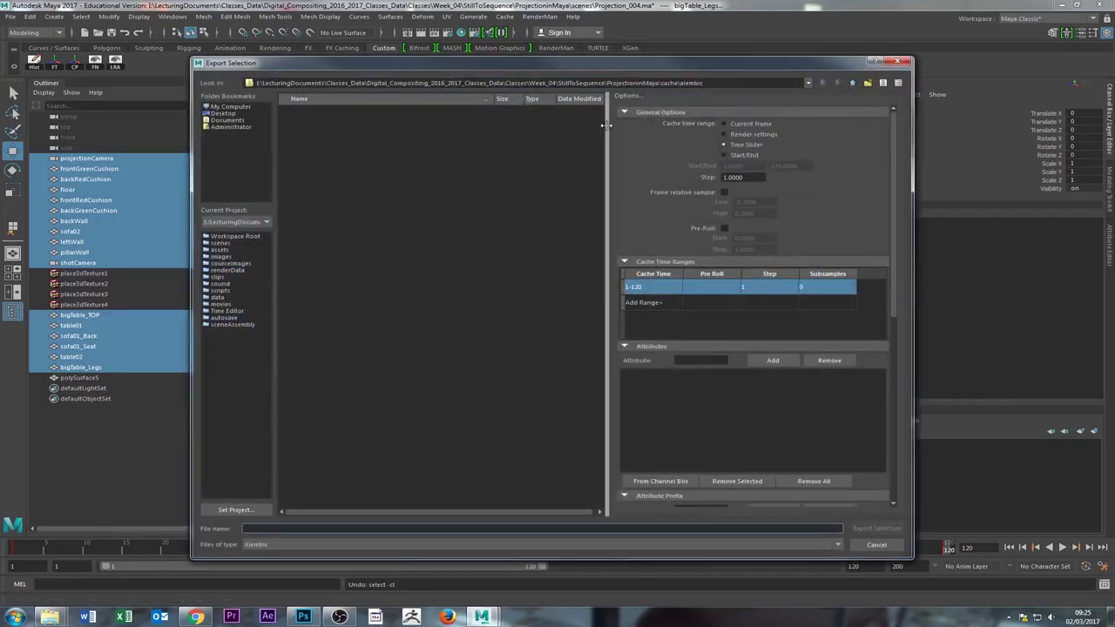
pyautogui.doubleClick(852, 83)
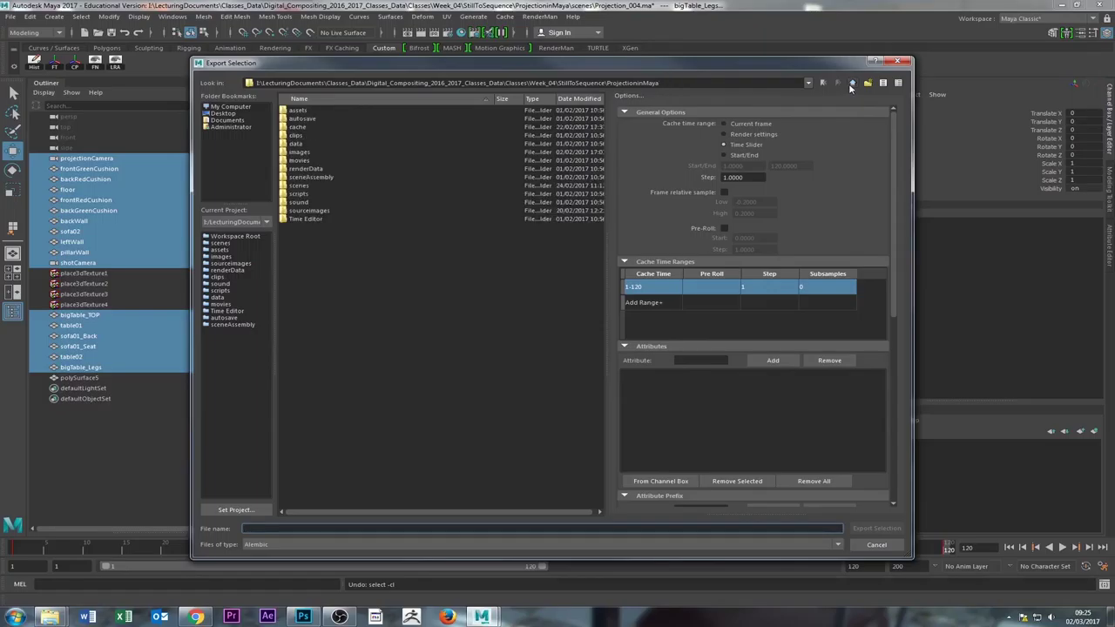
pyautogui.doubleClick(852, 82)
pyautogui.click(852, 83)
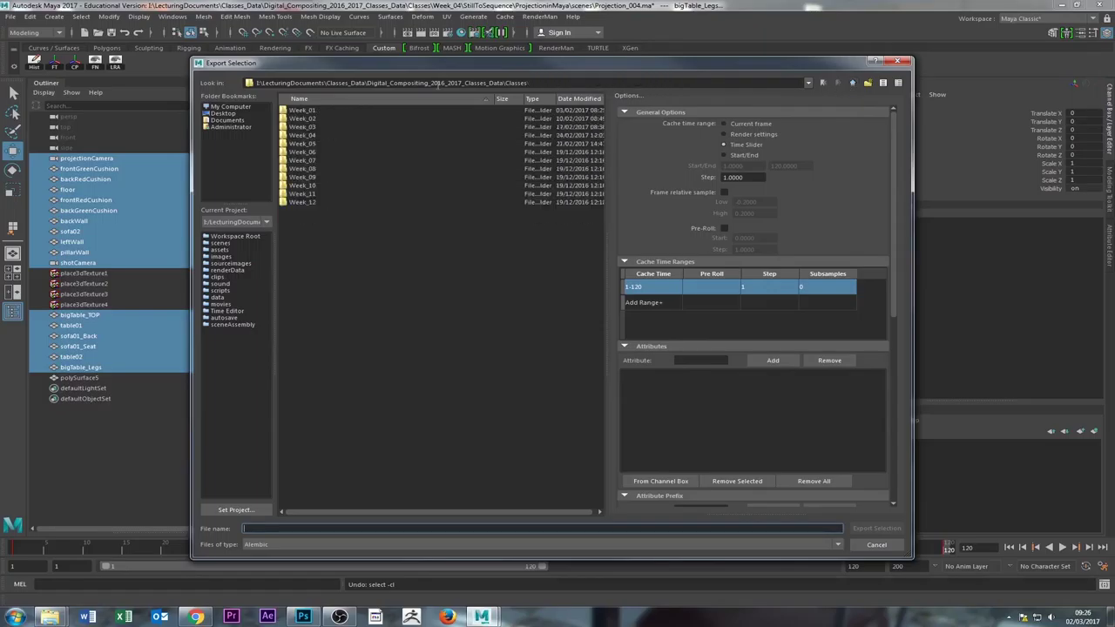
pyautogui.doubleClick(310, 144)
pyautogui.doubleClick(304, 112)
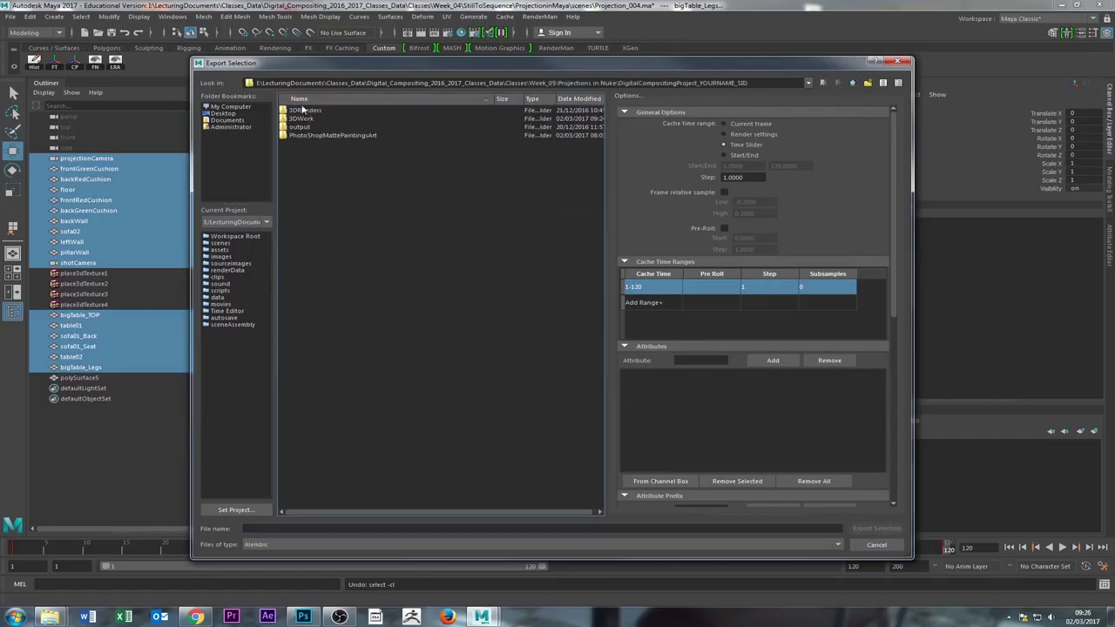
pyautogui.doubleClick(294, 121)
# Name the file sceneCOM213_V002_Ogawa.abc and export the selection
pyautogui.click(332, 112)
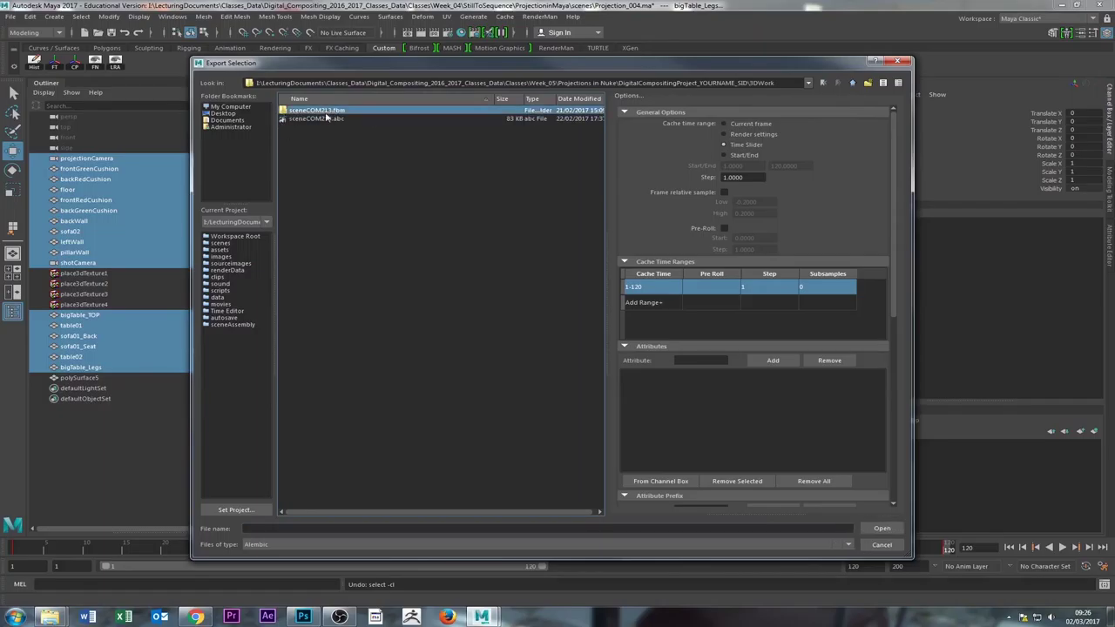
pyautogui.click(325, 119)
pyautogui.click(286, 528)
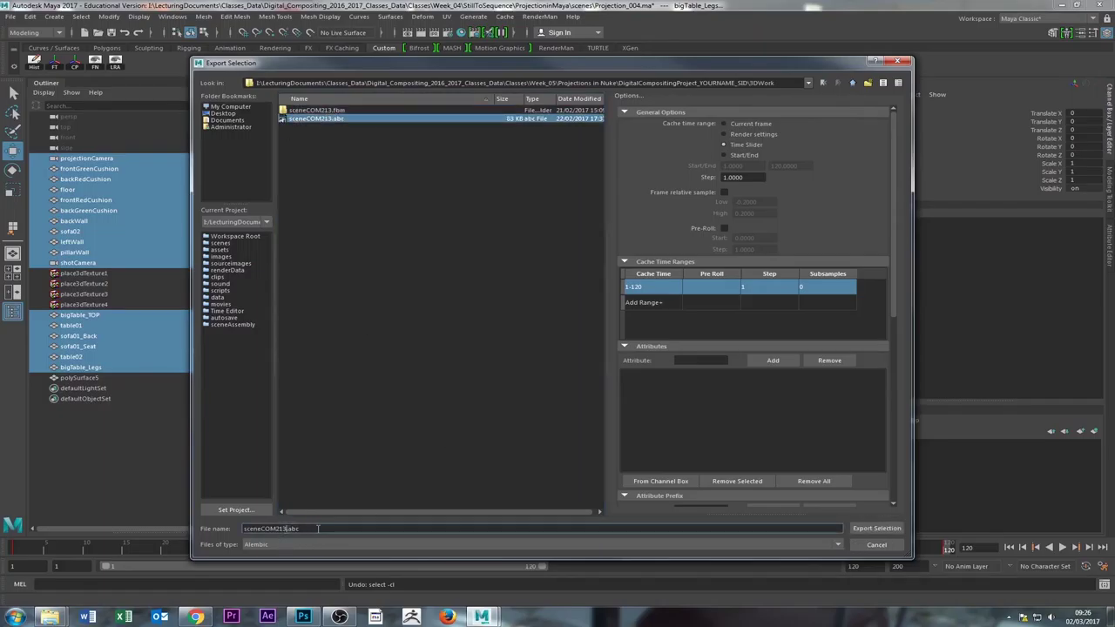
pyautogui.write('_V002_Ogawa')
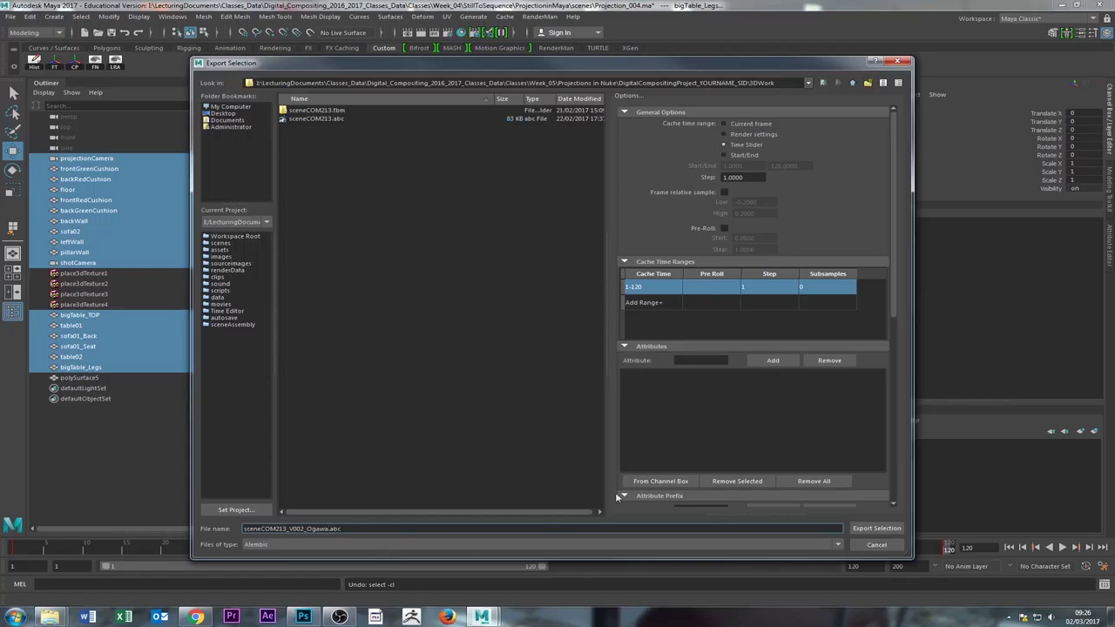
pyautogui.click(870, 530)
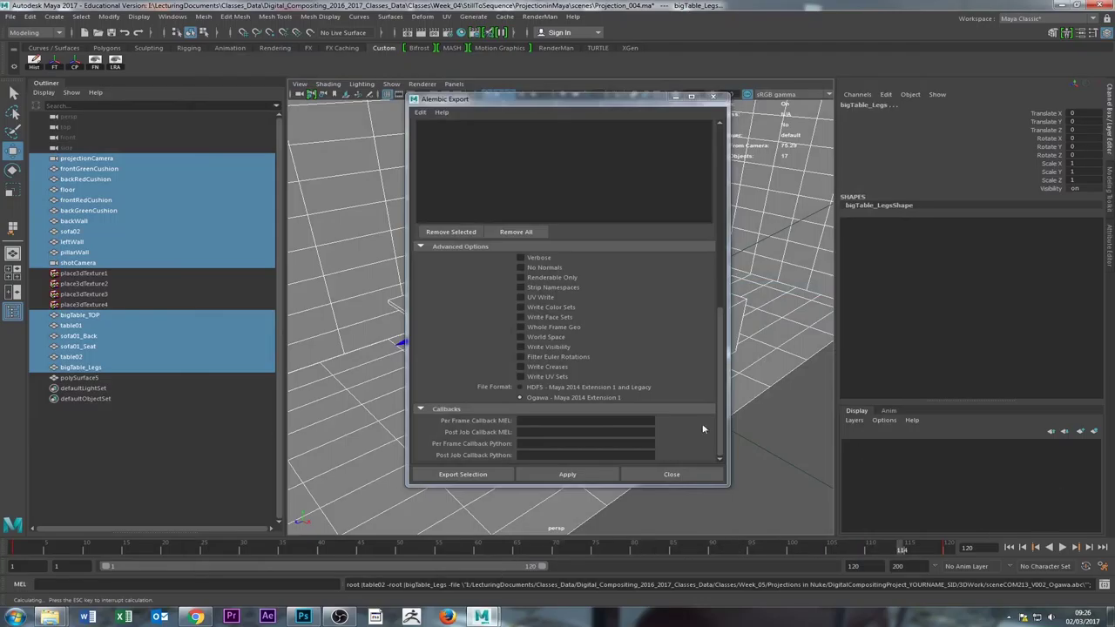
# Reopen the Alembic export options and switch the file format to HDF5
pyautogui.click(539, 17)
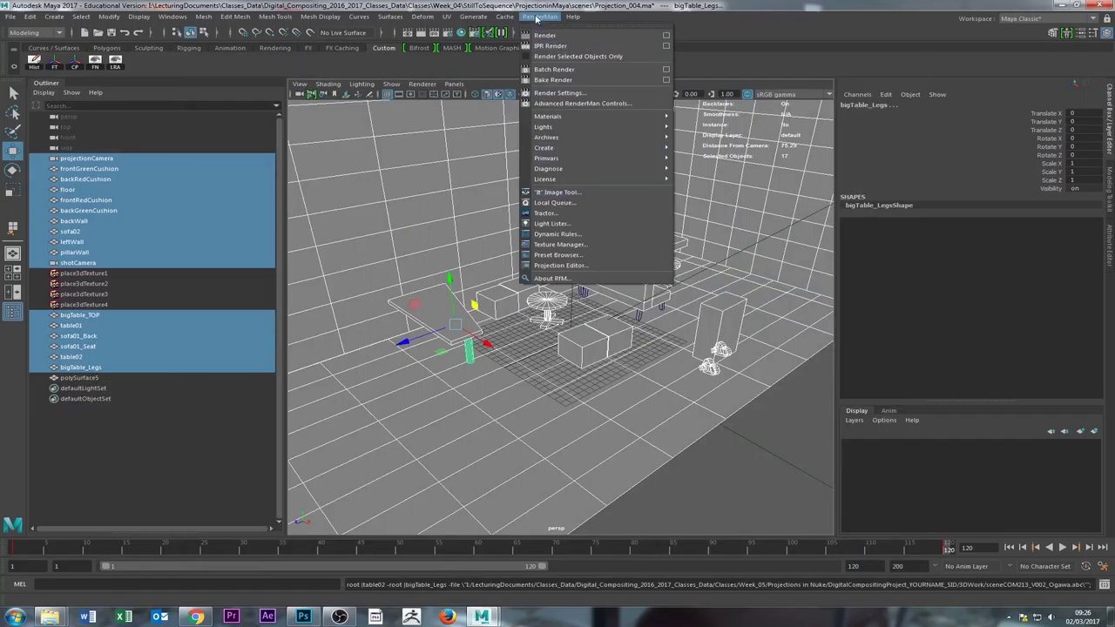
pyautogui.click(539, 16)
pyautogui.click(473, 16)
pyautogui.moveTo(504, 17)
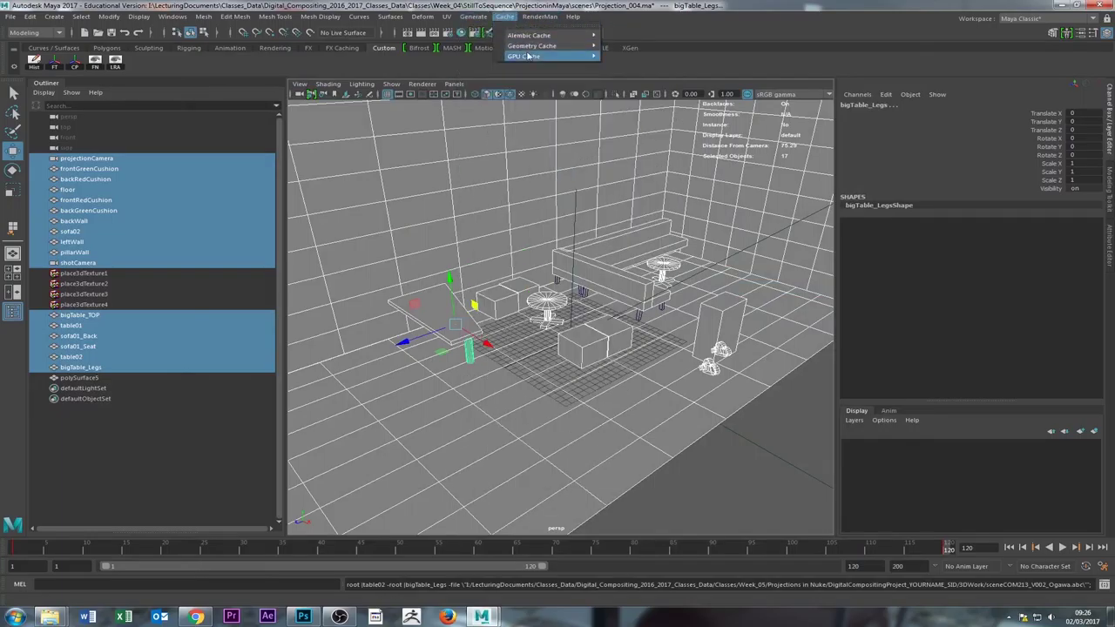
pyautogui.moveTo(540, 35)
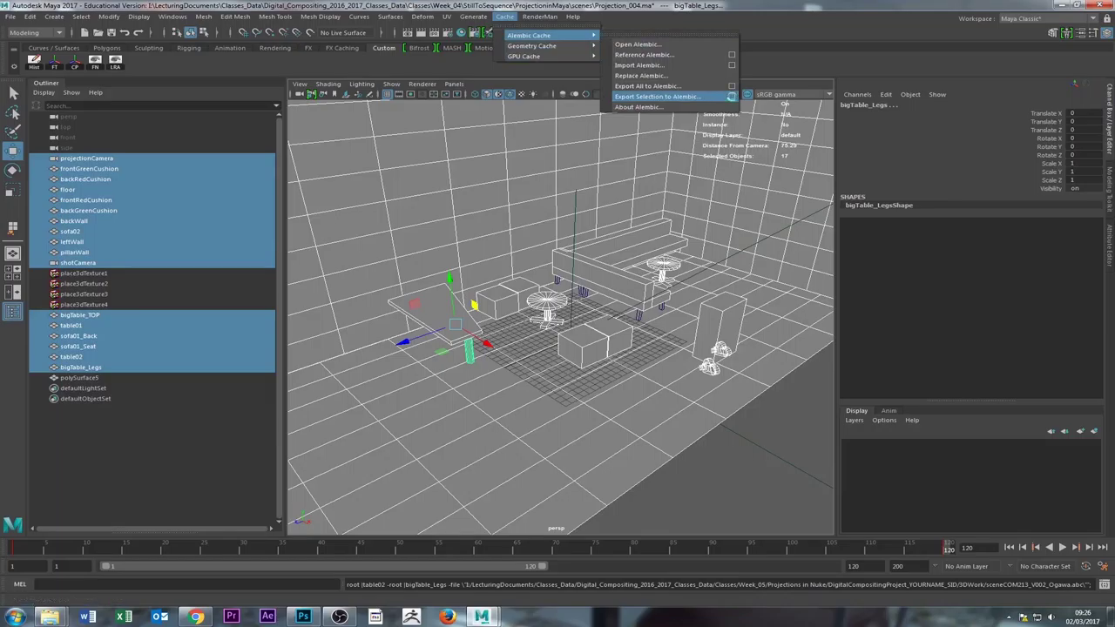
pyautogui.click(730, 96)
pyautogui.scroll(-5, 571, 384)
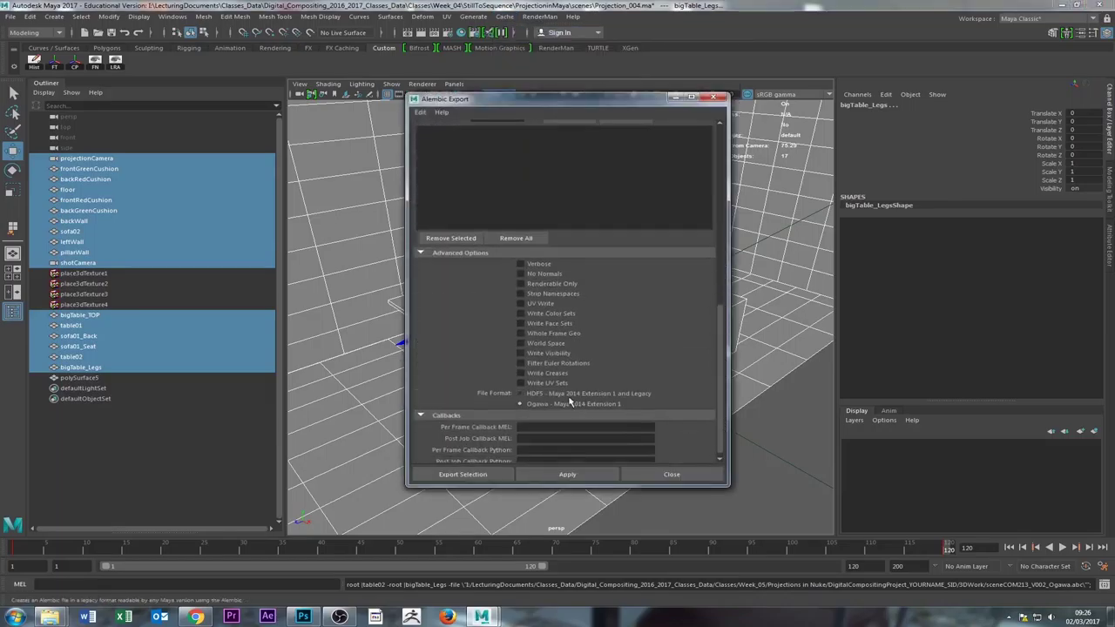
pyautogui.click(558, 393)
pyautogui.scroll(-1, 726, 378)
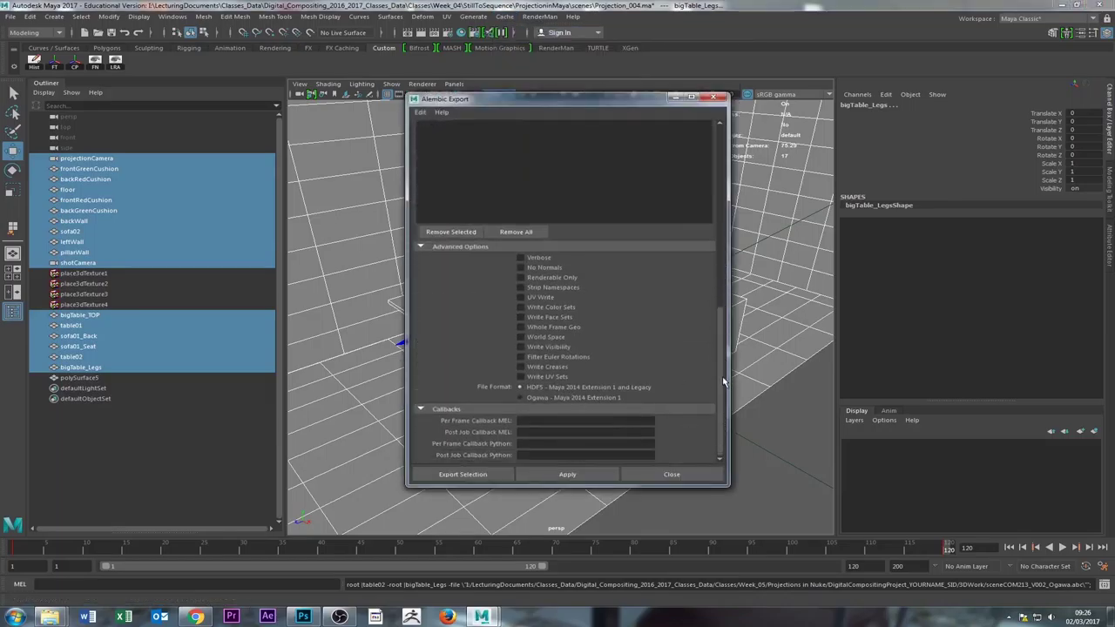
# Name the file sceneCOM213_V002_HDF5.abc and export it to 3DWork
pyautogui.click(470, 475)
pyautogui.click(336, 118)
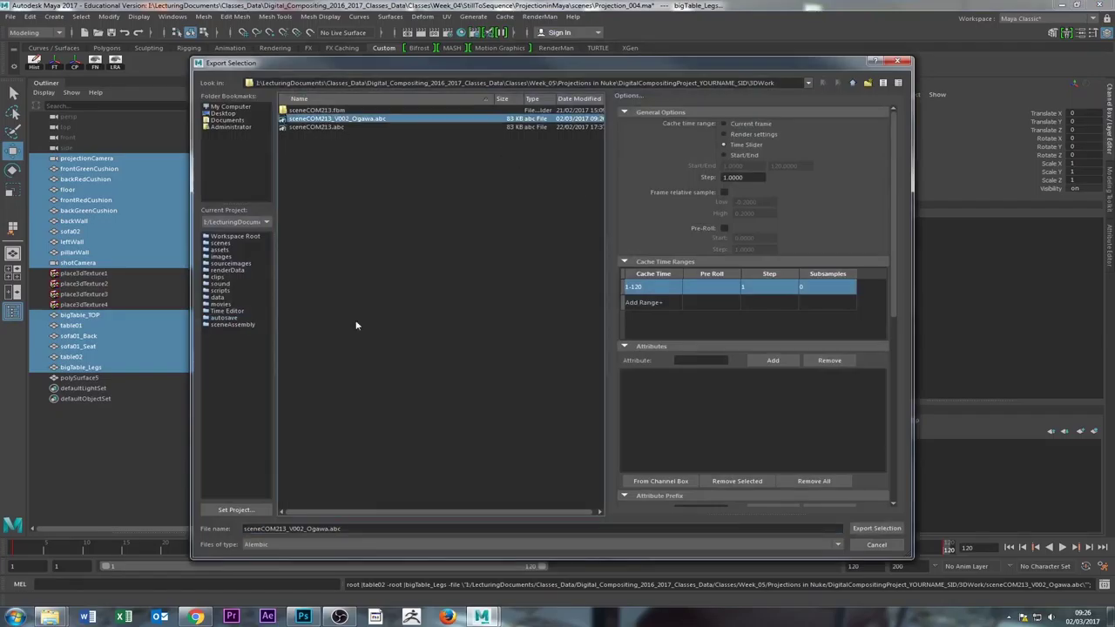
pyautogui.click(327, 529)
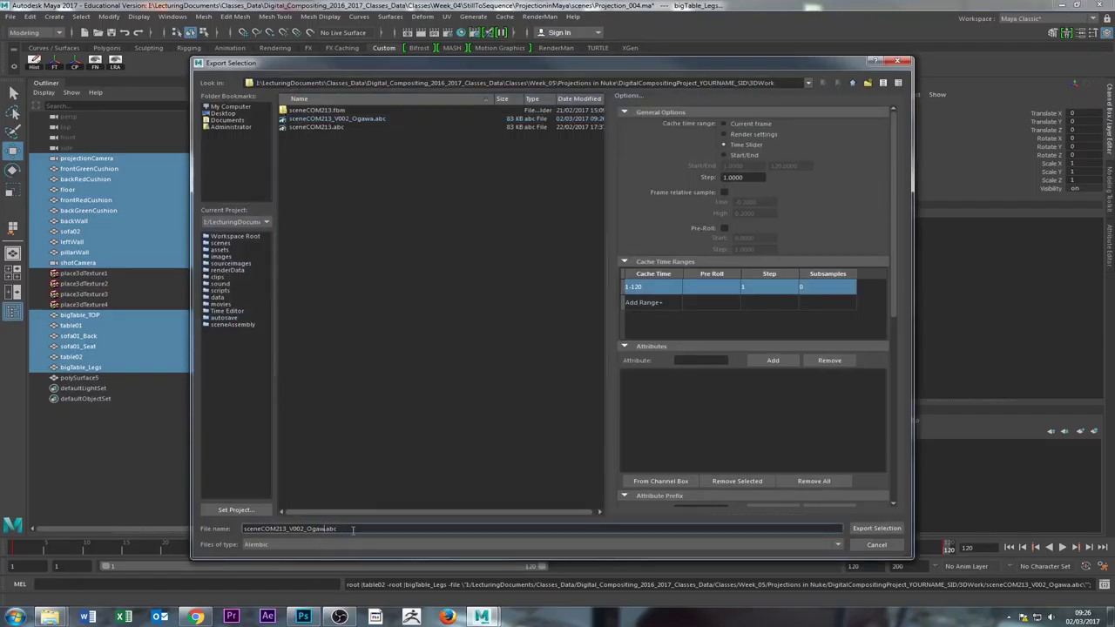
pyautogui.press('BackSpace')
pyautogui.press('BackSpace')
pyautogui.scroll(-5, 879, 311)
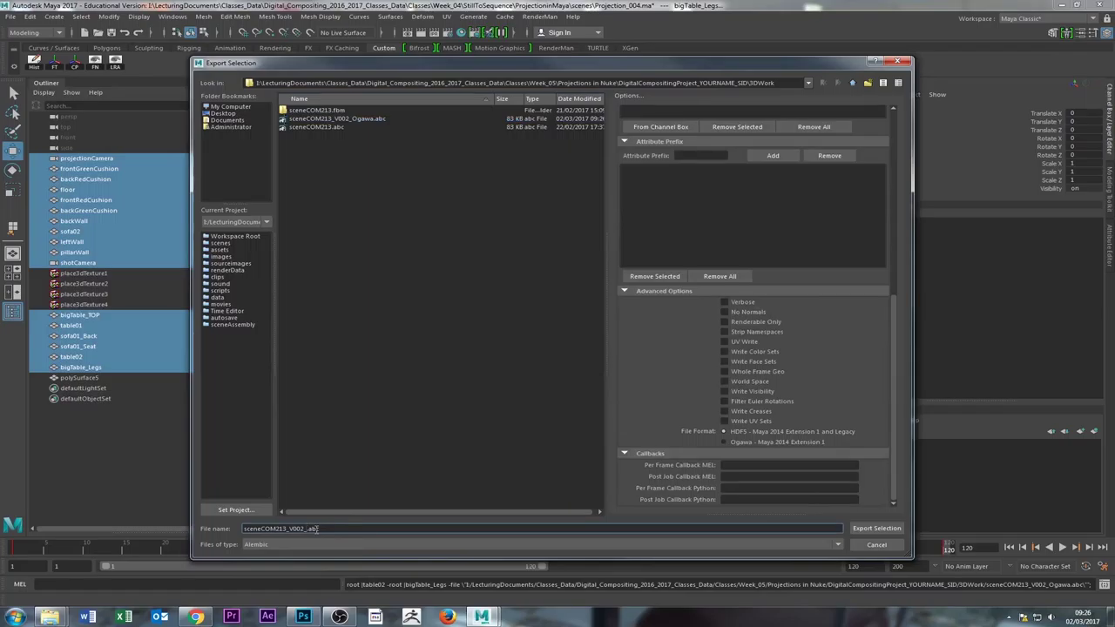
pyautogui.write('S')
pyautogui.click(877, 529)
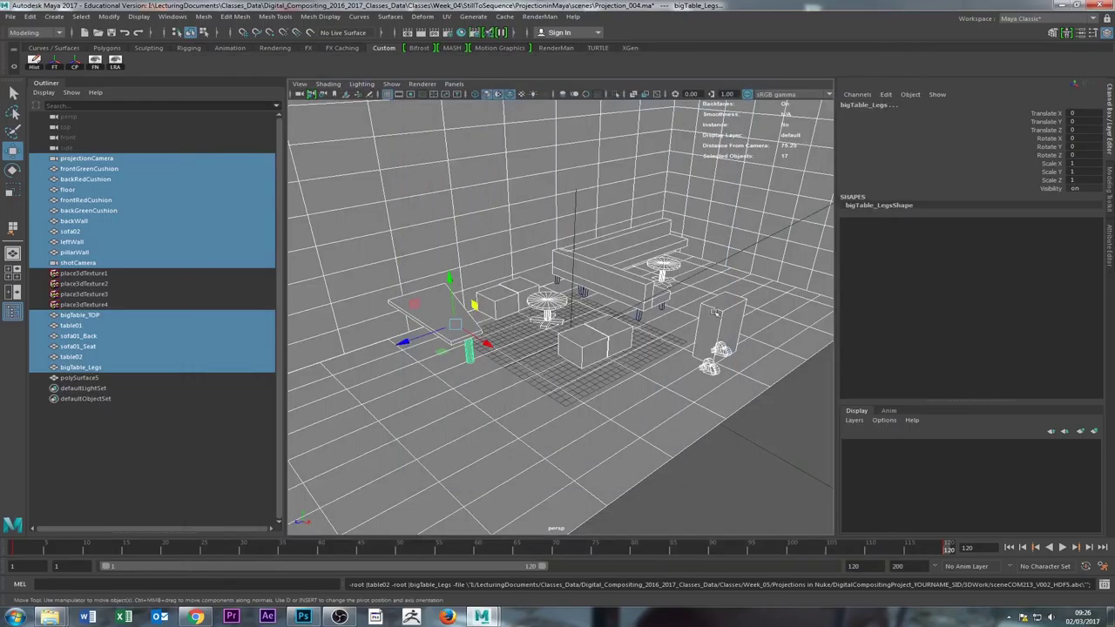
# Replace the exported group selection with just the floor in the viewport
pyautogui.click(754, 421)
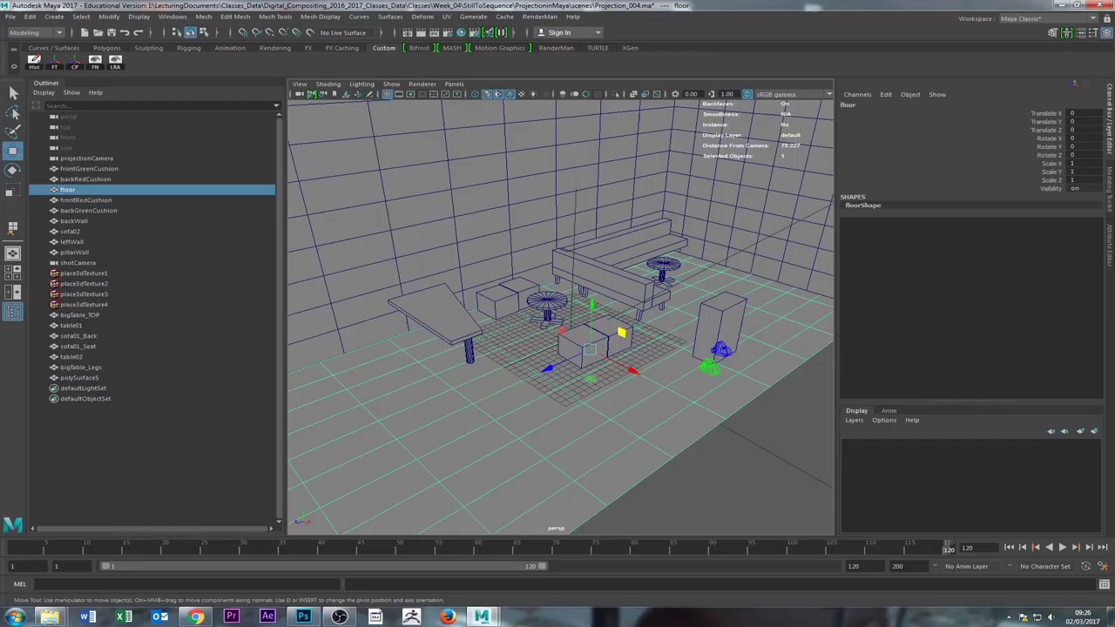